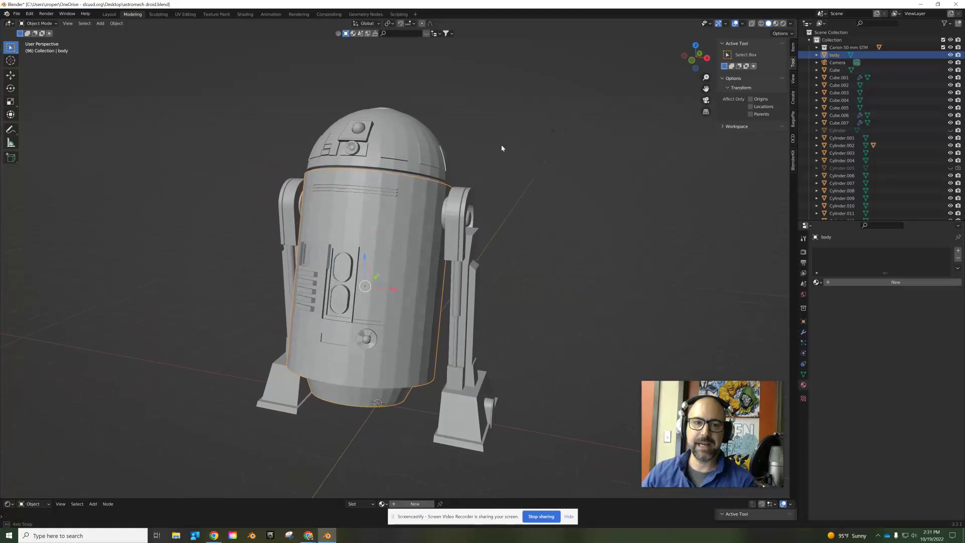
Step: Preview the droid in wireframe and solid shading, finishing with the viewport in Material Preview shading
click(761, 23)
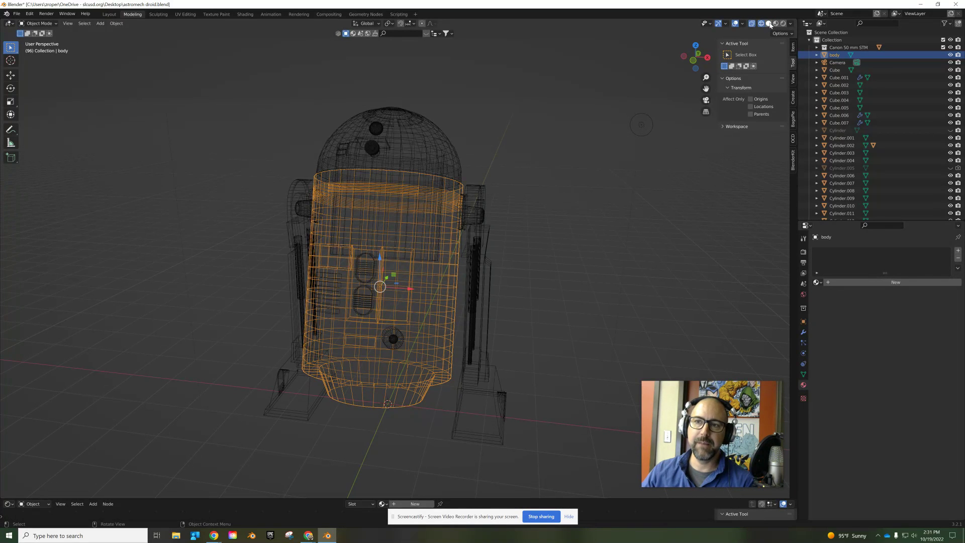
click(769, 24)
middle_drag(576, 133, 521, 170)
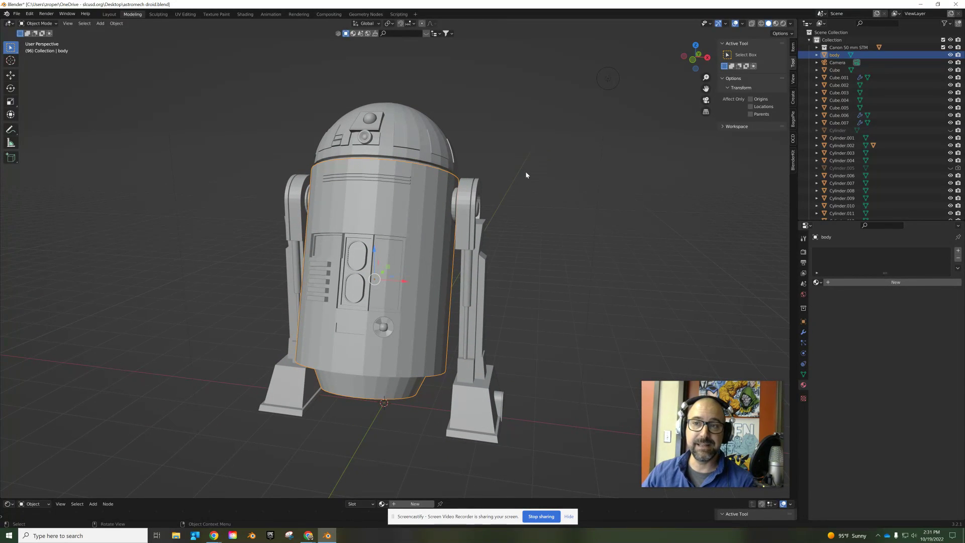
click(776, 24)
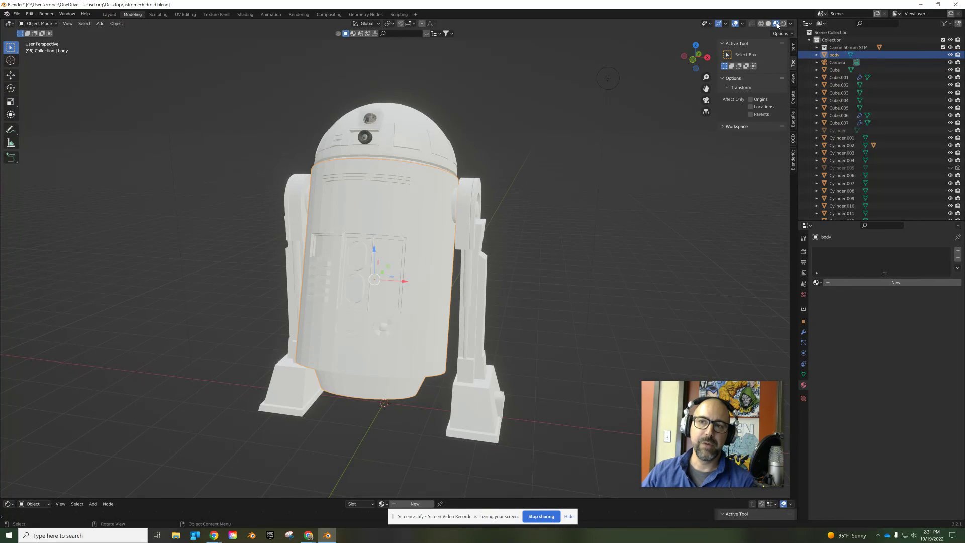
mouse_move(433, 224)
middle_down()
mouse_move(508, 242)
mouse_move(514, 260)
mouse_move(439, 224)
middle_up()
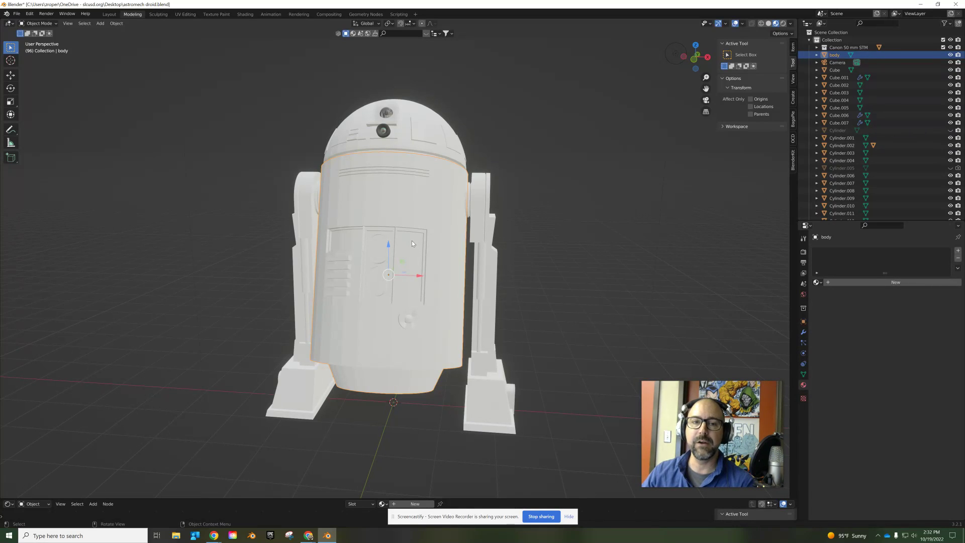
Step: Change the Material Preview lighting environment to the dark studio HDRI
click(791, 24)
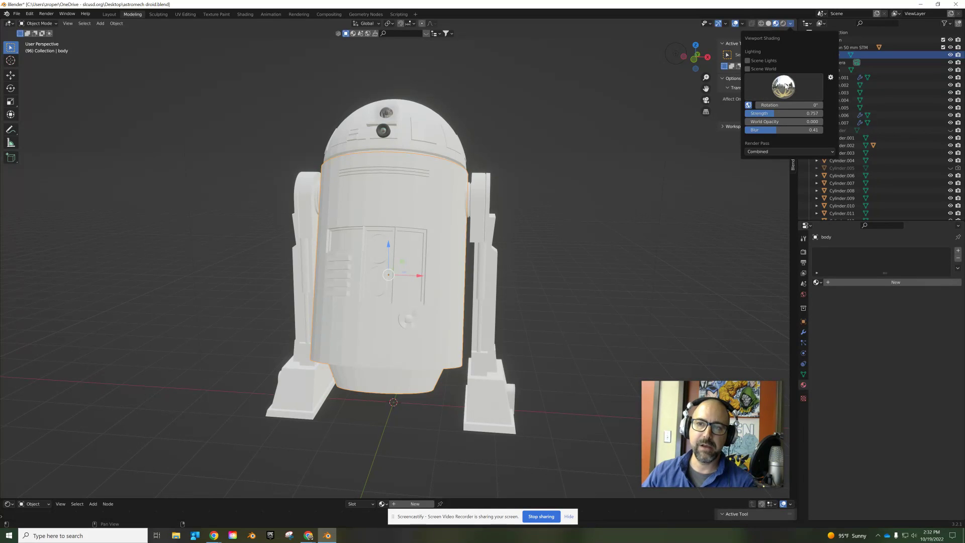
click(781, 91)
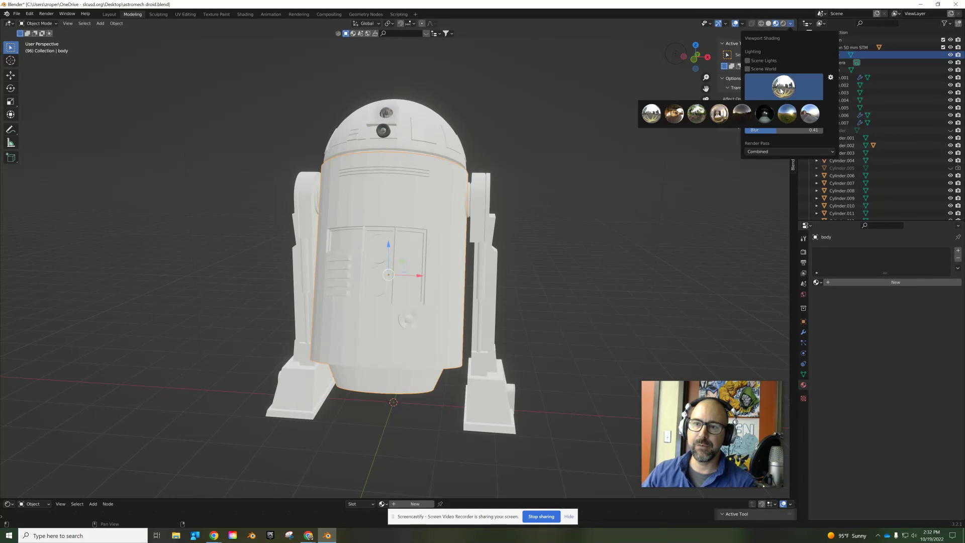
click(765, 114)
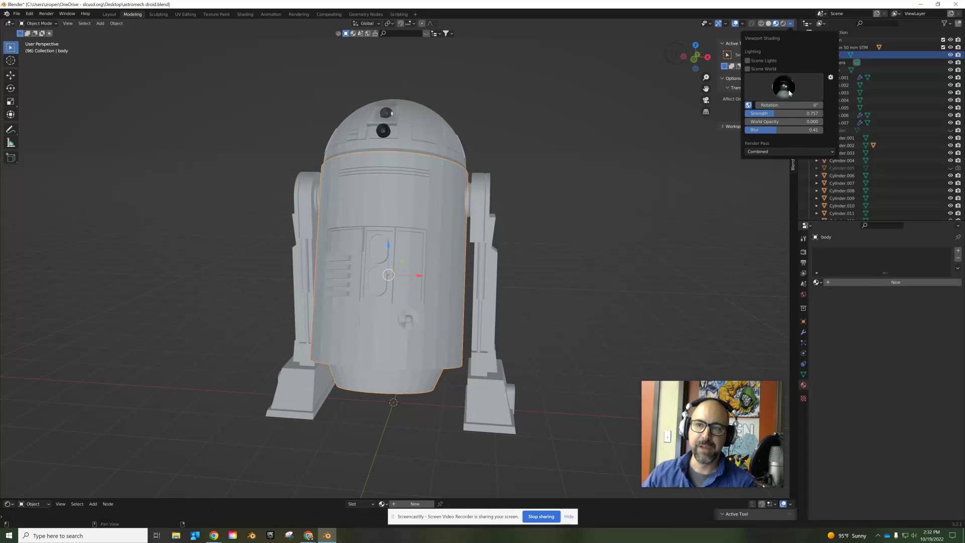
Step: Set the preview background's World Opacity to 1.000 and reduce its Blur to about 0.07
click(791, 23)
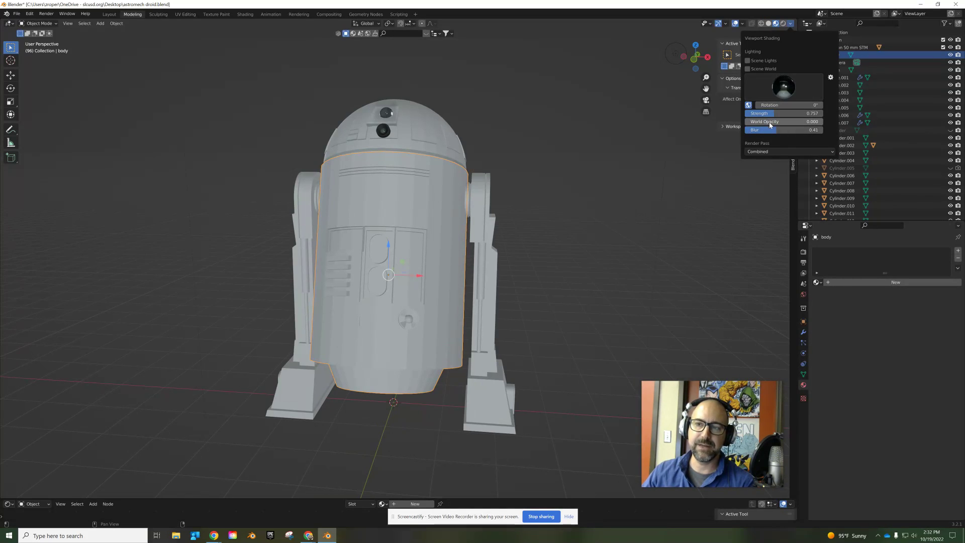
drag(754, 122, 843, 119)
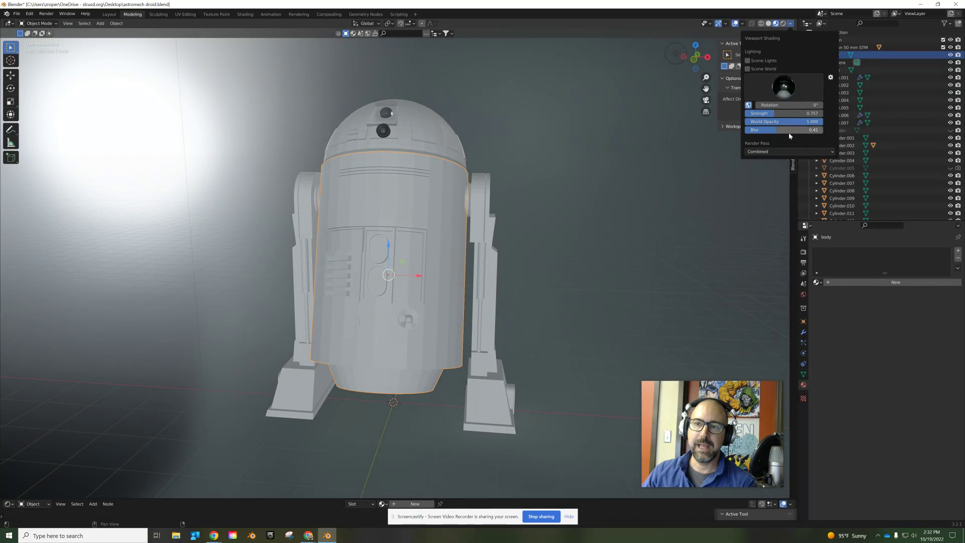
drag(781, 133, 750, 131)
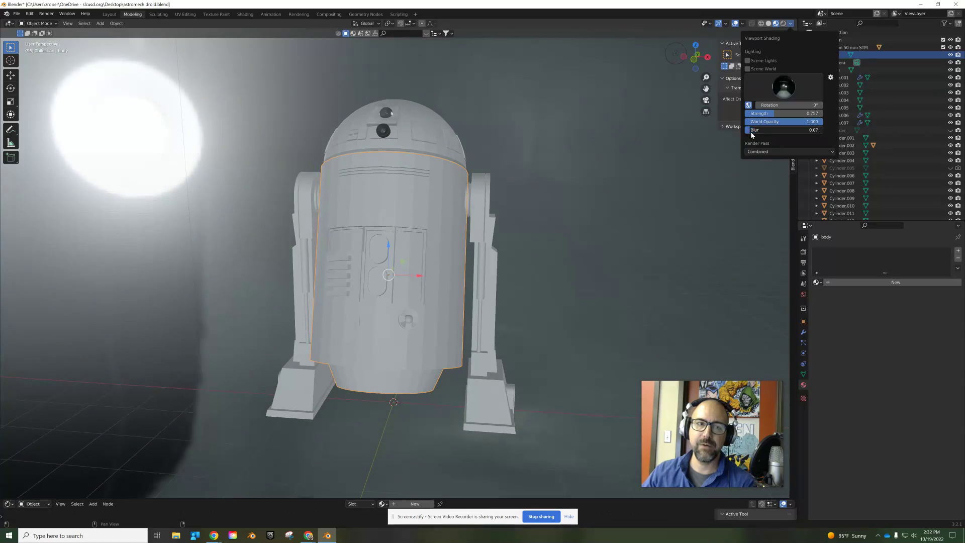
mouse_move(618, 174)
middle_down()
mouse_move(581, 174)
mouse_move(589, 158)
mouse_move(669, 172)
mouse_move(611, 229)
mouse_move(628, 181)
mouse_move(656, 169)
mouse_move(618, 172)
mouse_move(628, 174)
middle_up()
Step: Switch the preview environment to the forest HDRI and view the droid against it
click(790, 23)
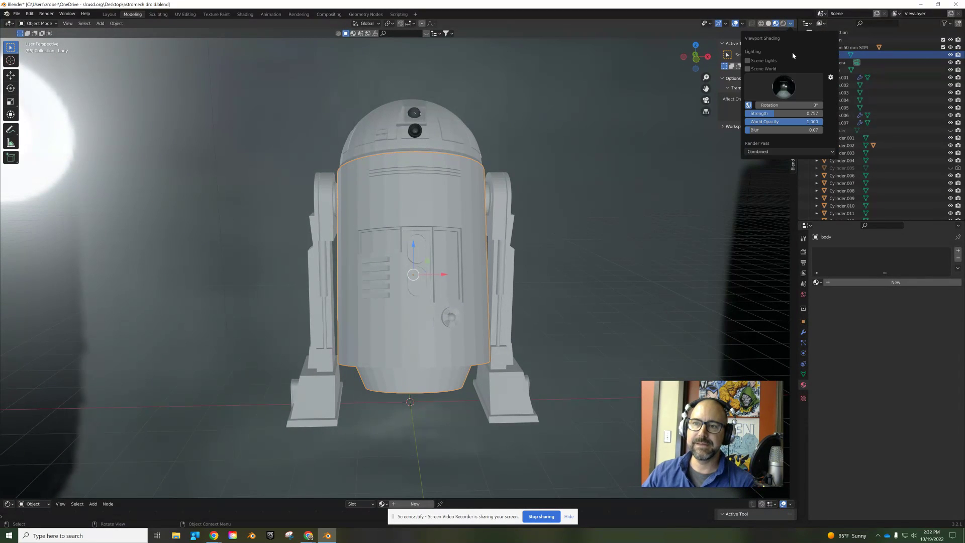
click(785, 87)
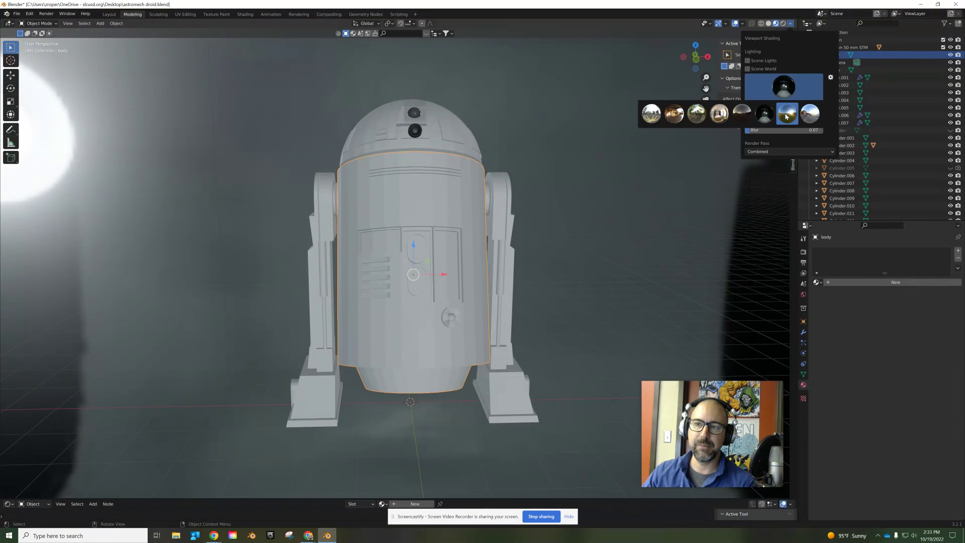
click(697, 117)
scroll(557, 212, down, 3)
scroll(557, 214, up, 2)
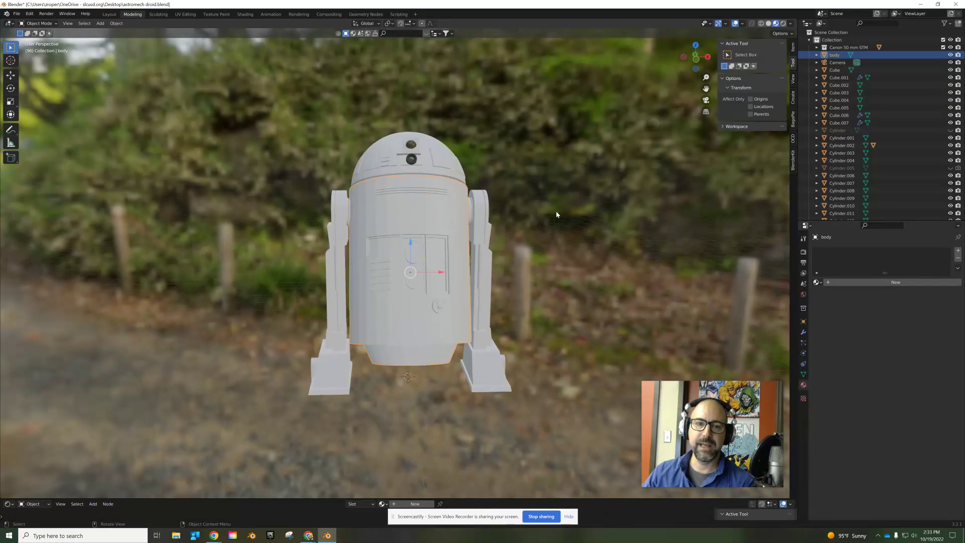
middle_drag(556, 215, 577, 202)
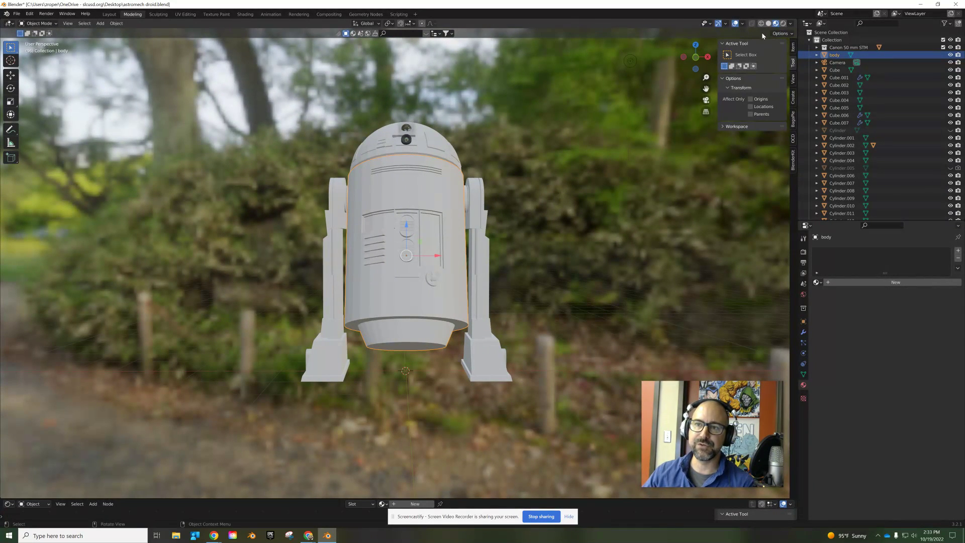
Step: Lower the preview's World Opacity to about 0.706 and its Blur to about 0.05
click(791, 24)
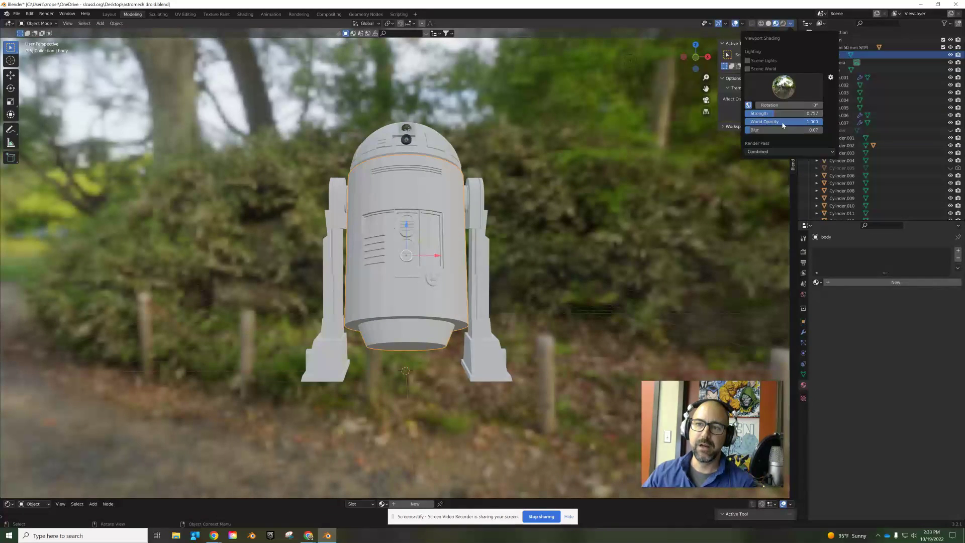
mouse_move(818, 125)
mouse_down()
mouse_move(729, 127)
mouse_move(784, 127)
mouse_up()
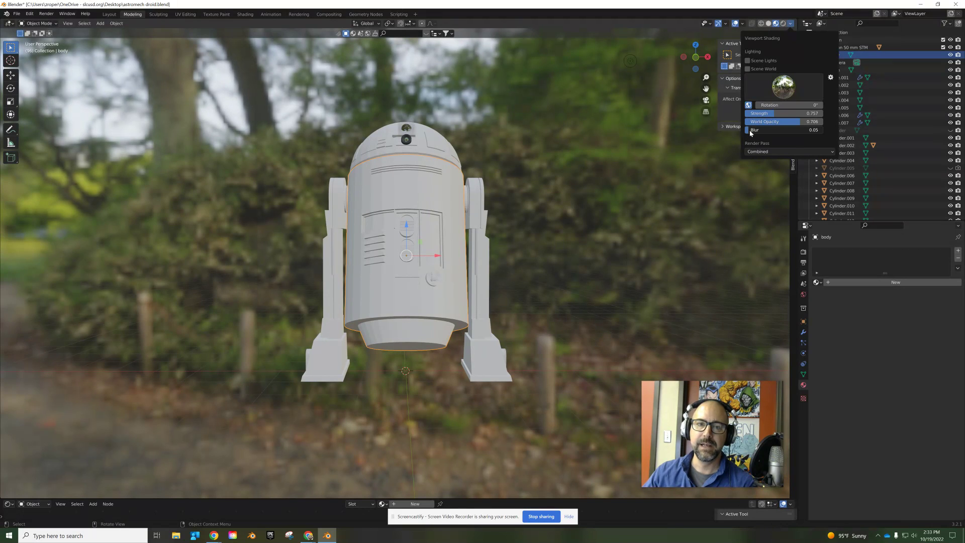
mouse_move(452, 201)
middle_down()
mouse_move(537, 191)
mouse_move(517, 194)
middle_up()
Step: Try the sunrise field and night HDRIs, settling on the indoor room environment for the preview
click(790, 24)
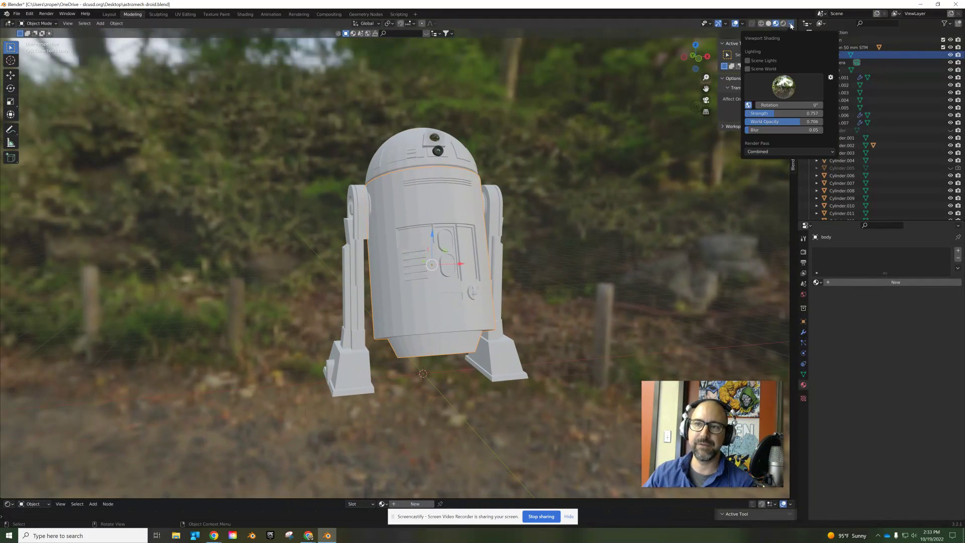
click(783, 89)
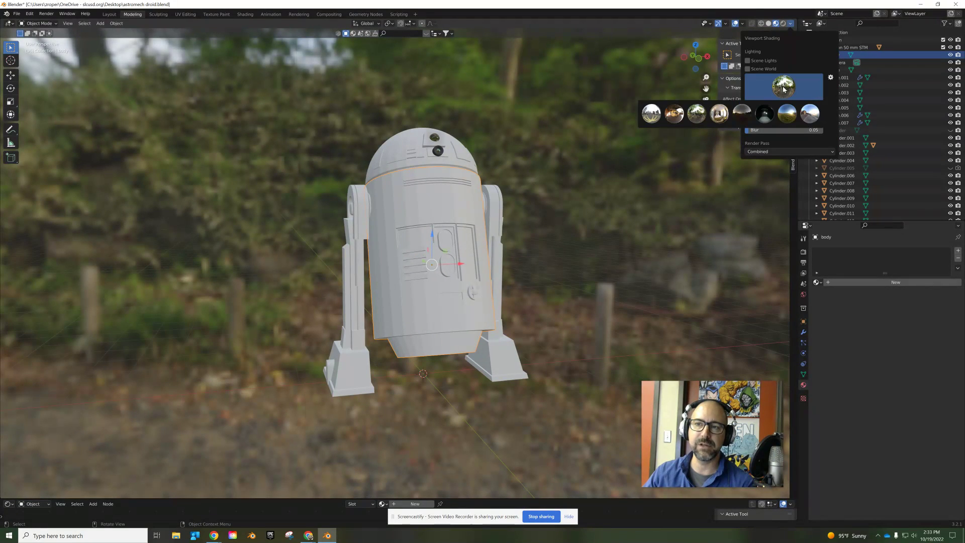
click(787, 114)
click(785, 89)
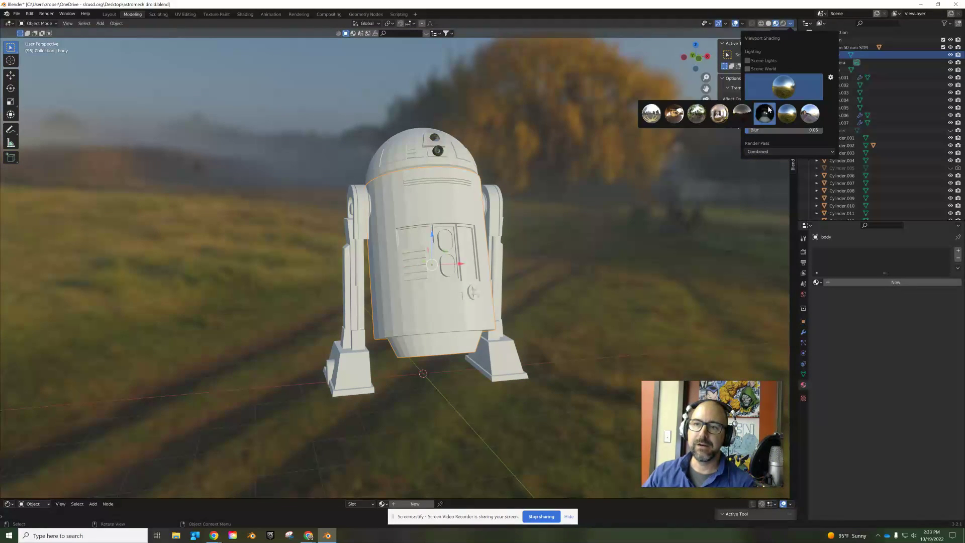
click(747, 115)
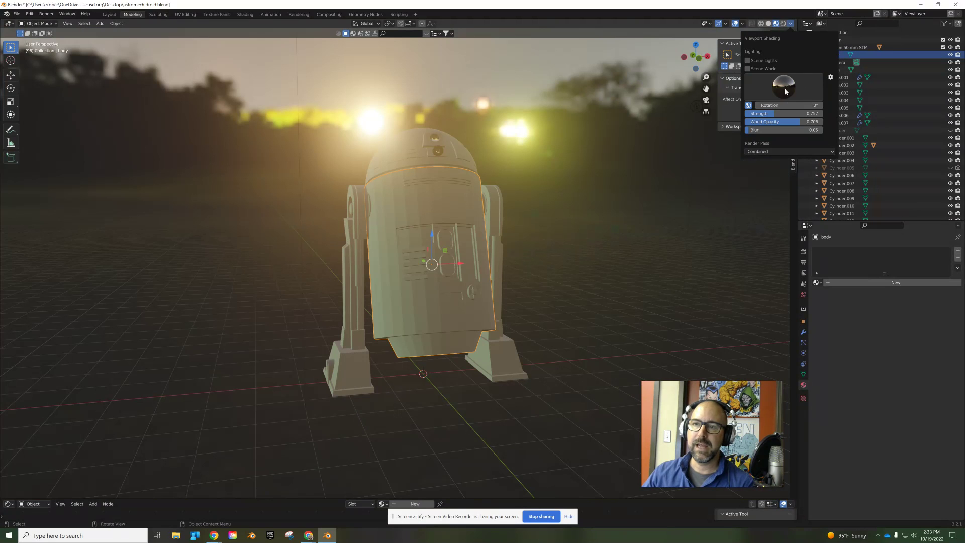
click(785, 89)
click(723, 112)
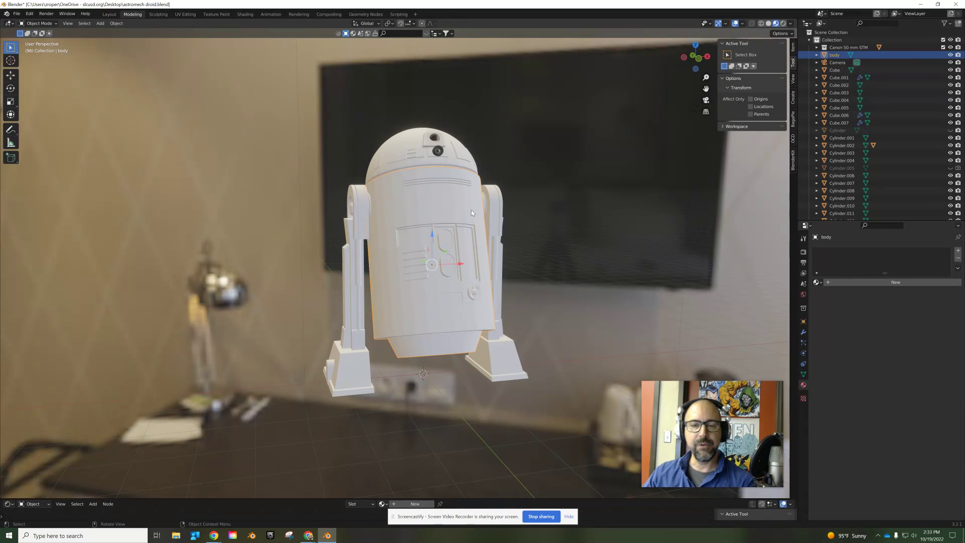
Step: Switch the viewport to Rendered shading and select each of the two existing scene lights in turn
click(782, 24)
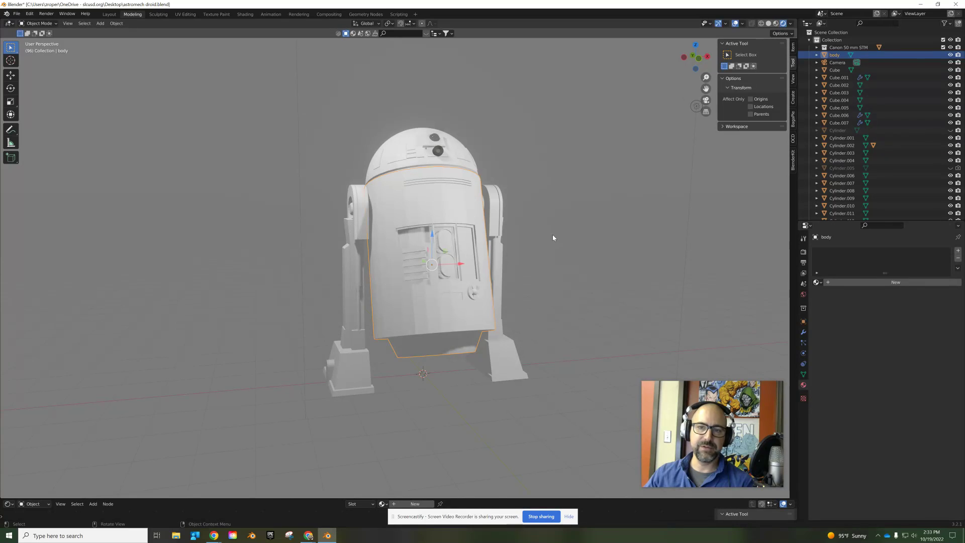
scroll(553, 238, down, 2)
key(b)
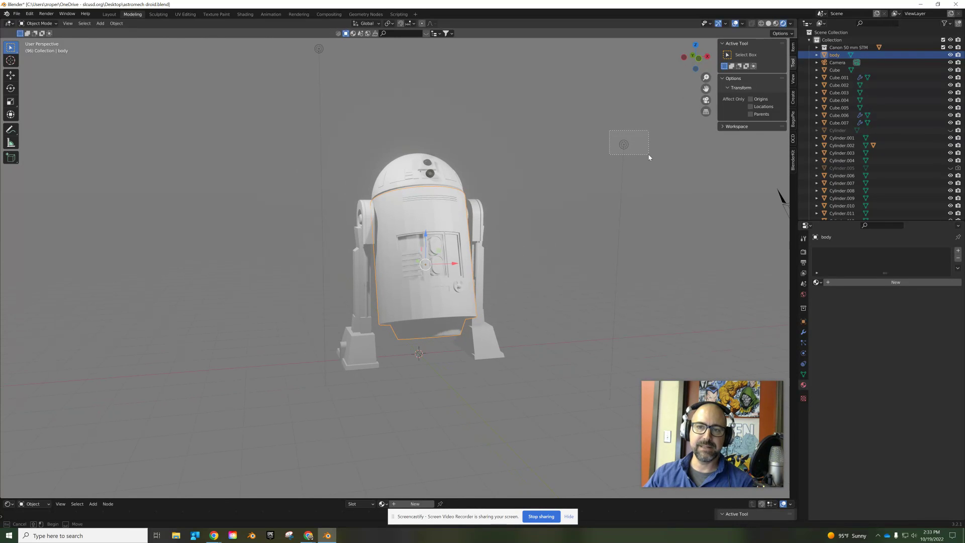
drag(649, 158, 648, 157)
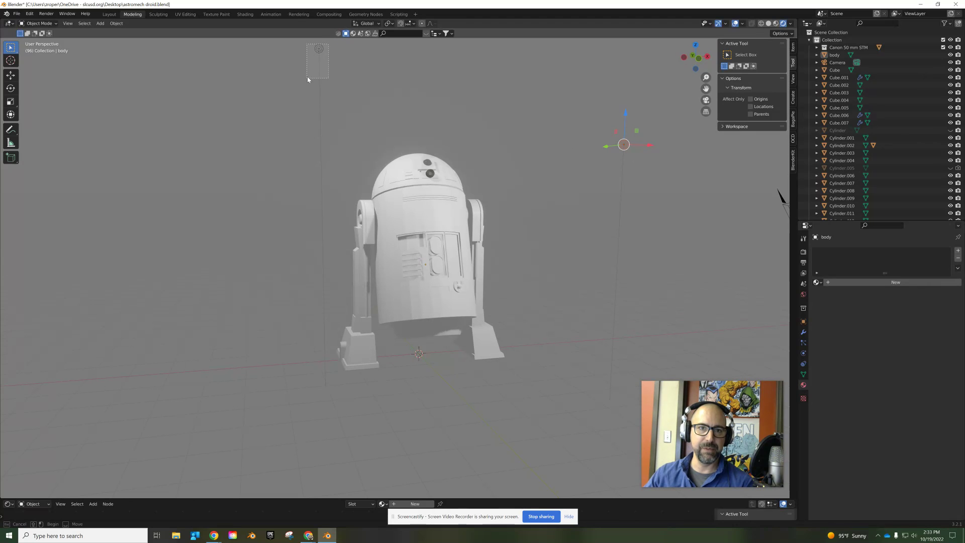
click(319, 48)
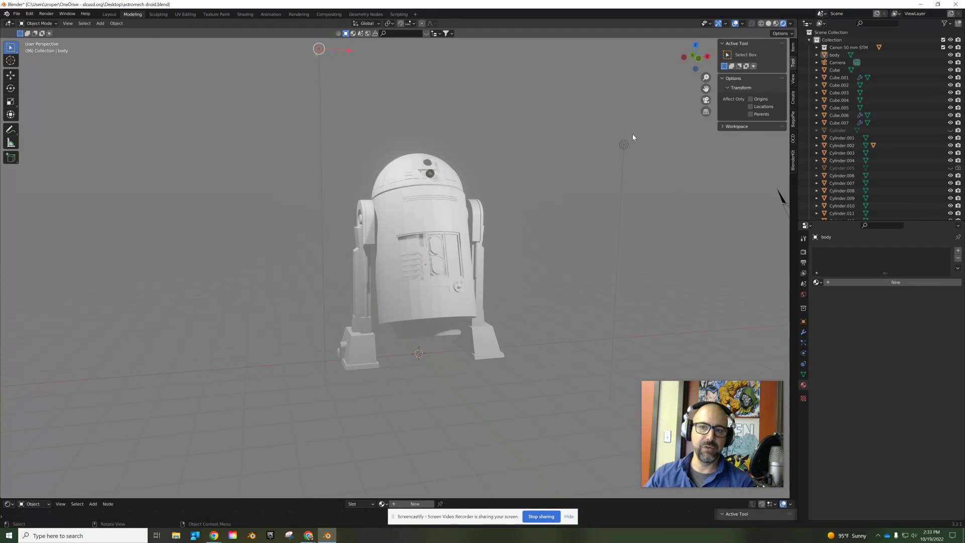
drag(632, 134, 592, 173)
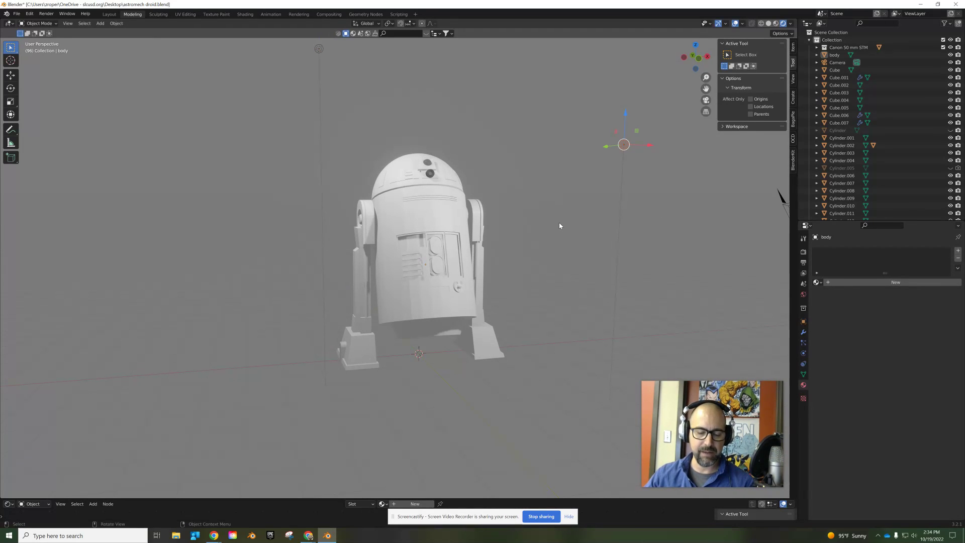
Step: Add a point light to the scene and move it low in front of the droid, near its feet
key(shift+a)
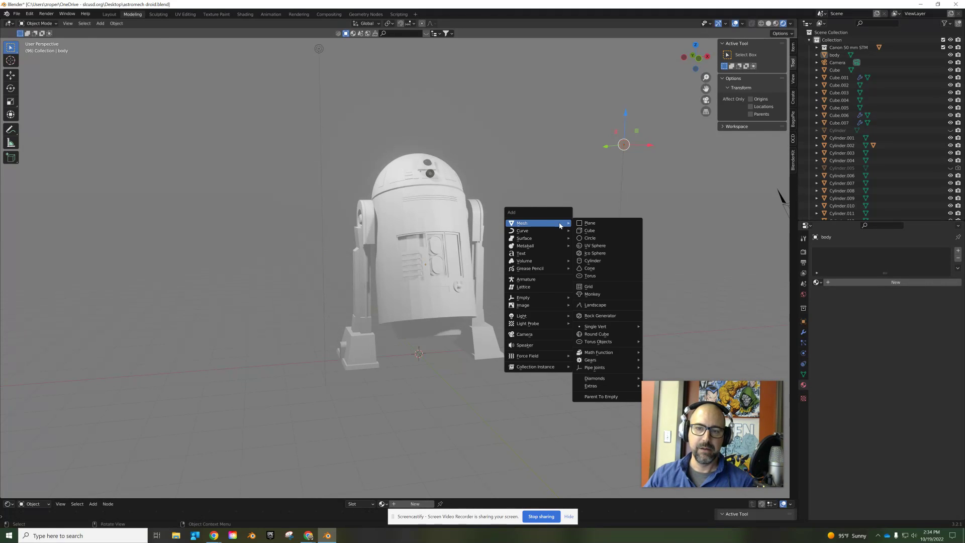
mouse_move(553, 315)
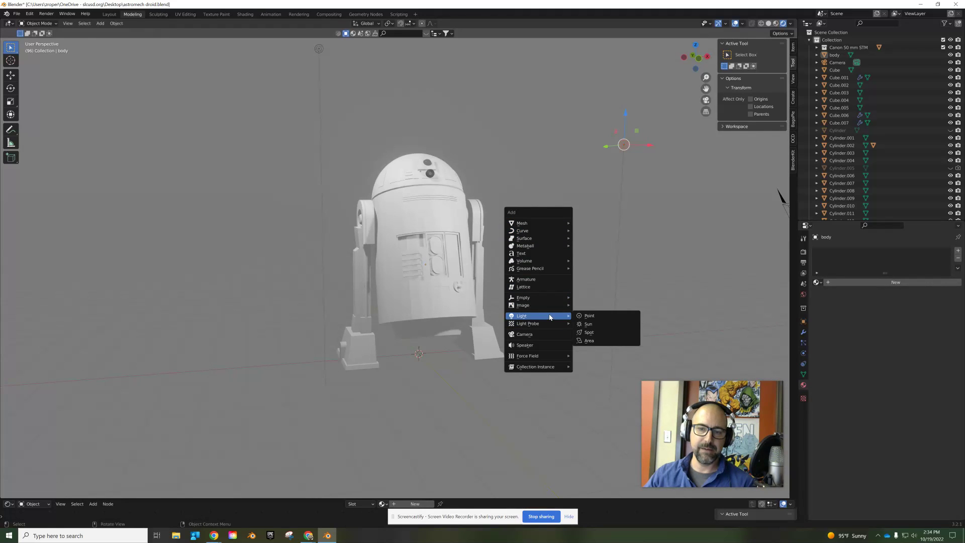
click(597, 316)
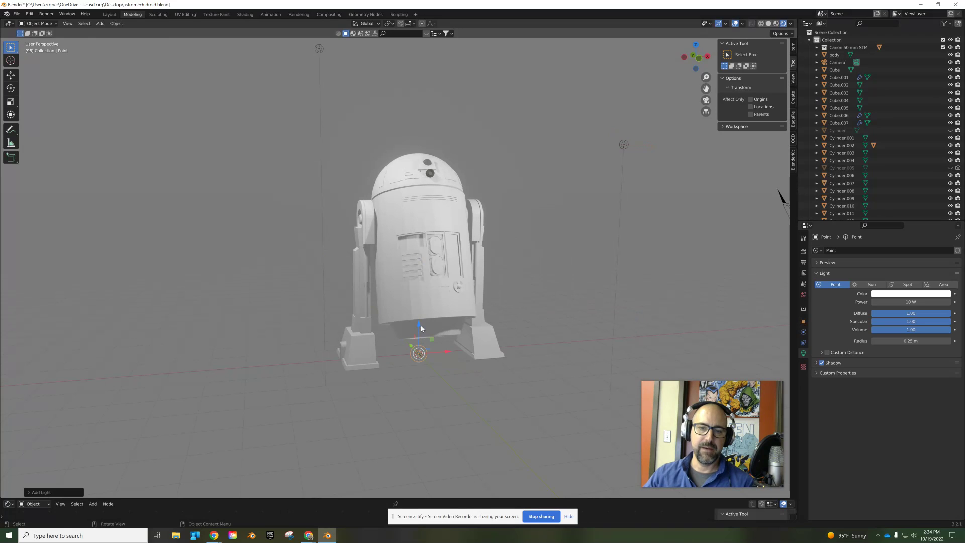
drag(421, 328, 440, 124)
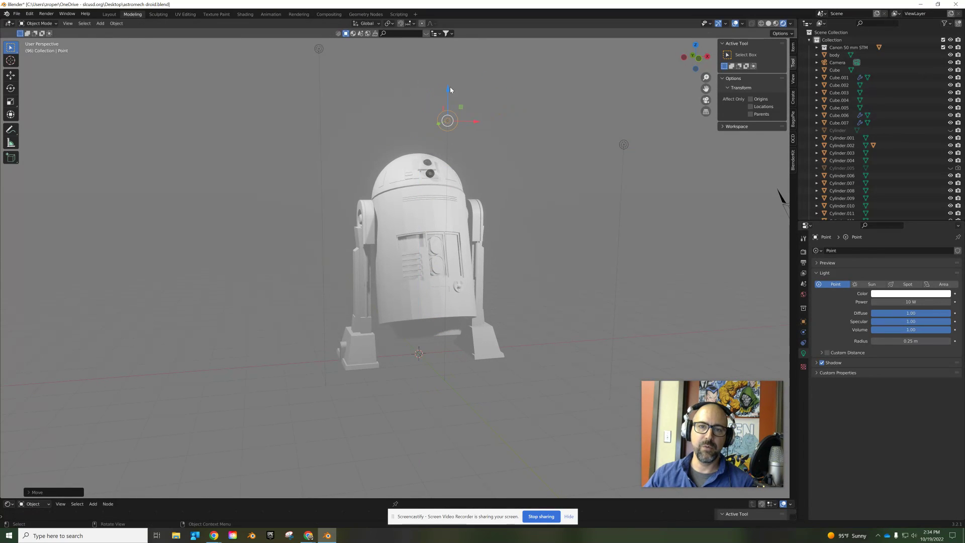
drag(450, 90, 455, 329)
key(y)
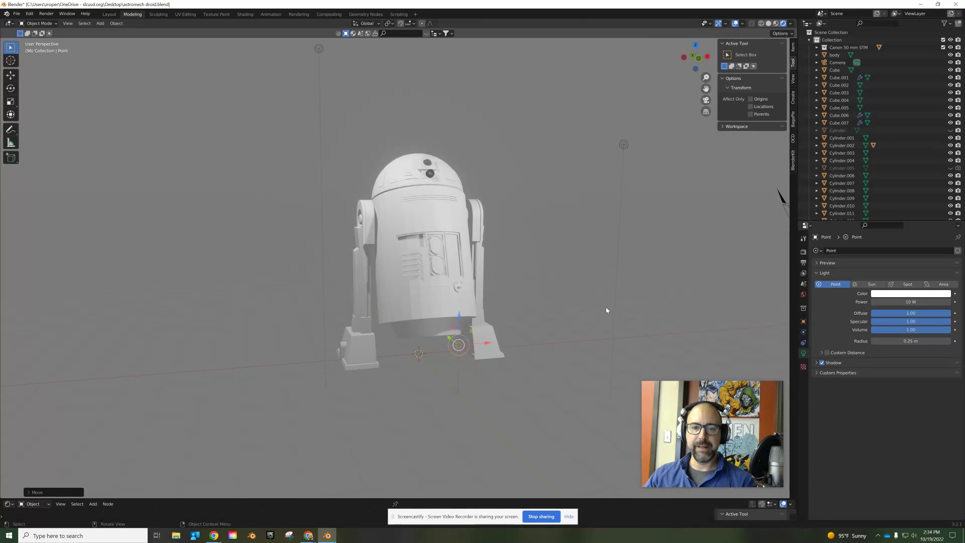
click(547, 217)
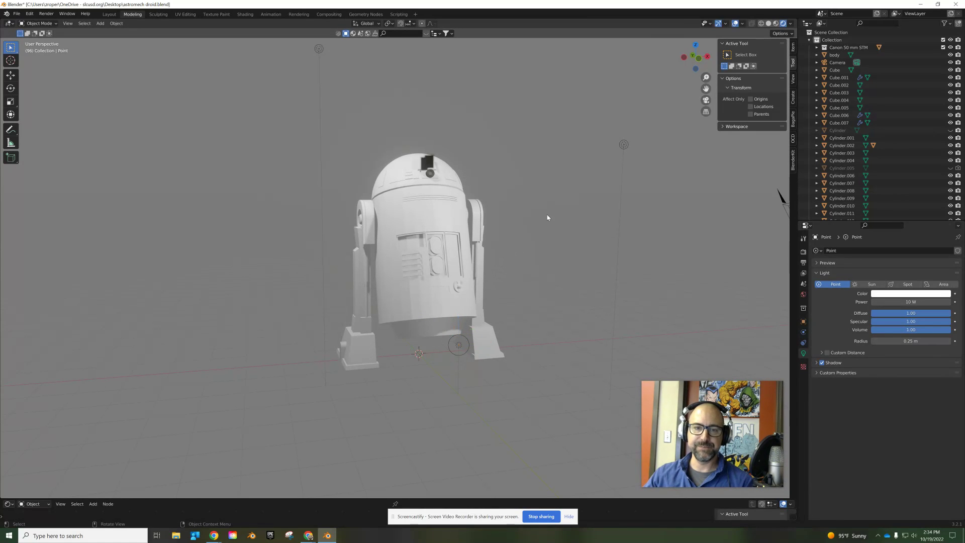
Step: Select the droid's body and show its material properties
click(422, 218)
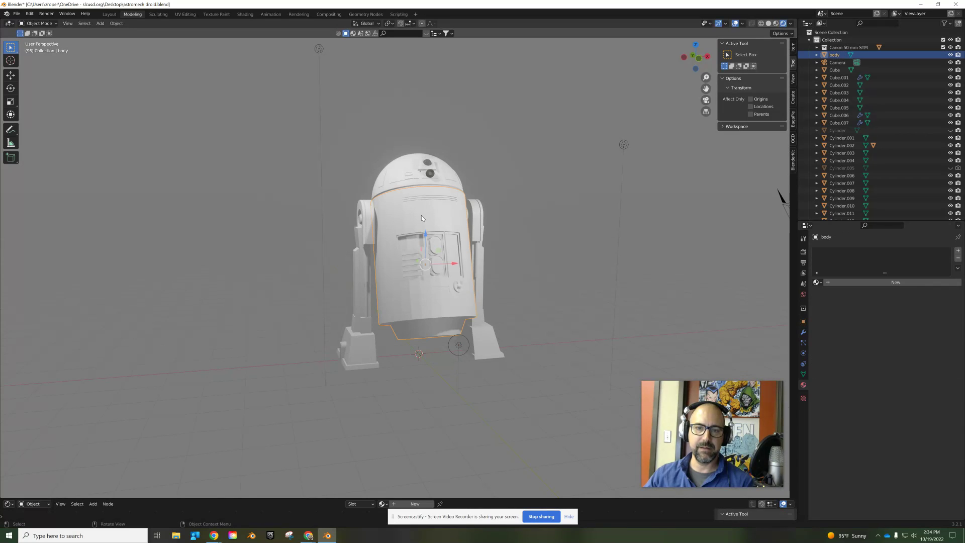
middle_drag(550, 258, 514, 270)
scroll(466, 256, up, 1)
scroll(468, 259, up, 1)
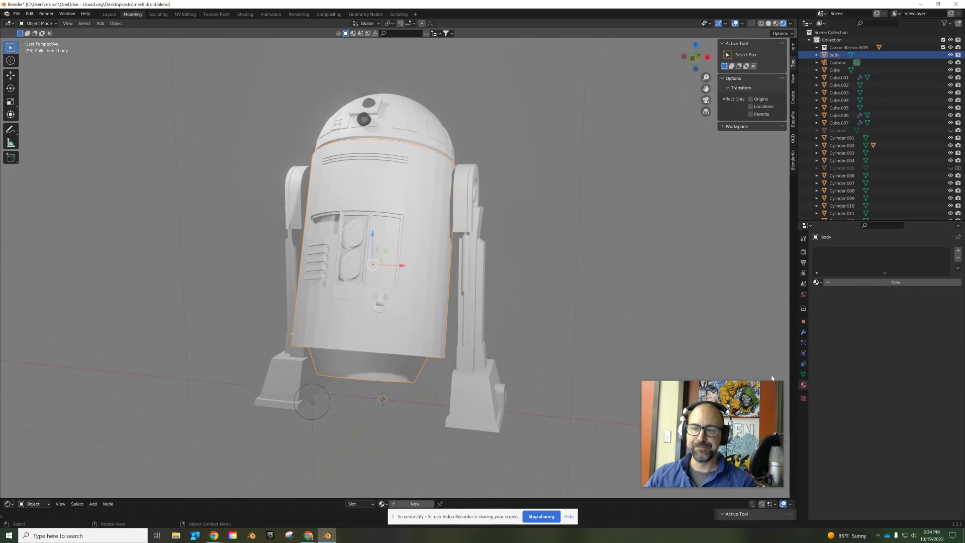
click(804, 385)
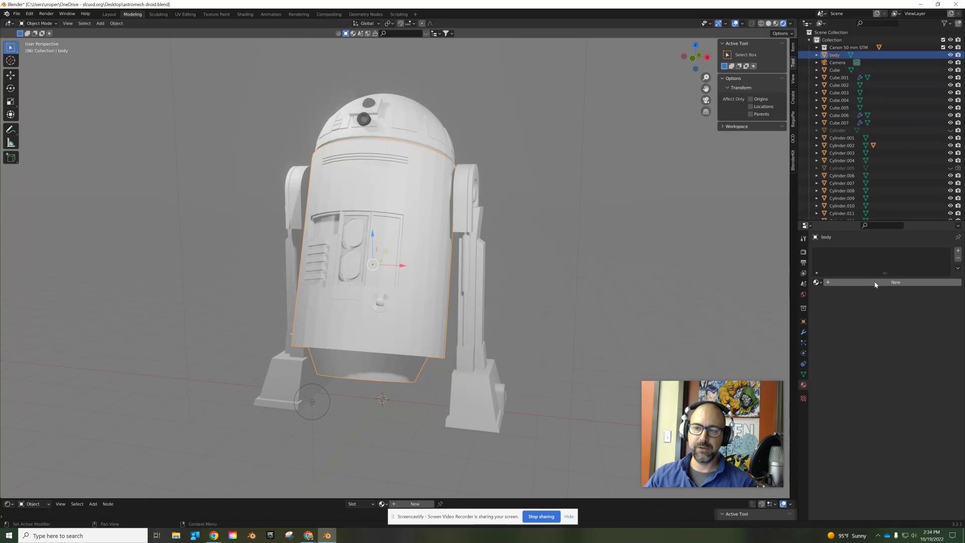
Step: Create a new material for the droid's body with a light blue base color, metallic 1.000 and roughness 0.855
click(874, 283)
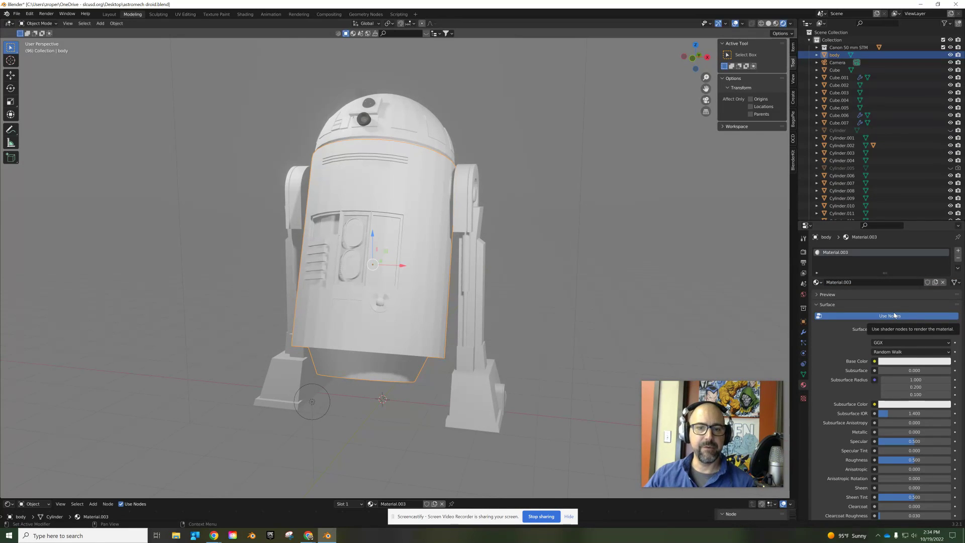
click(901, 361)
click(918, 272)
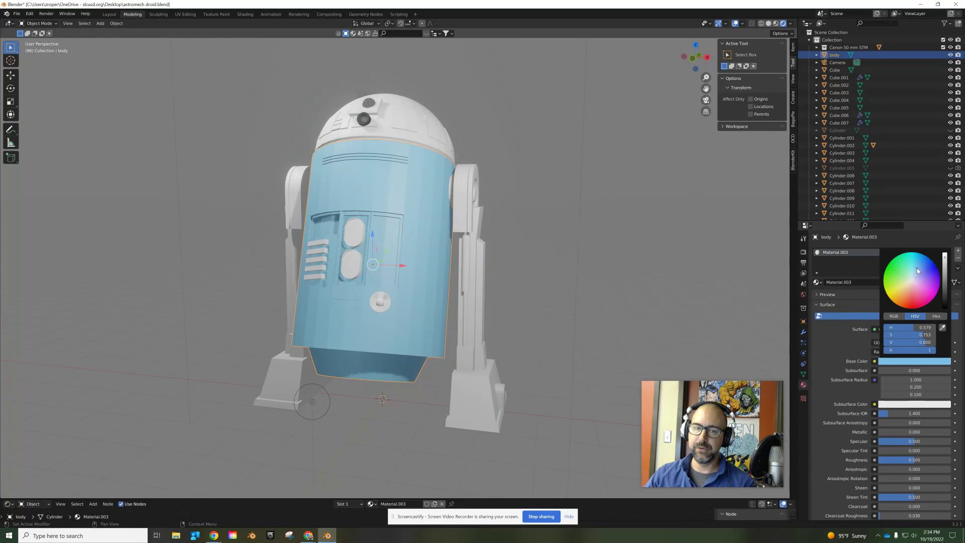
click(917, 266)
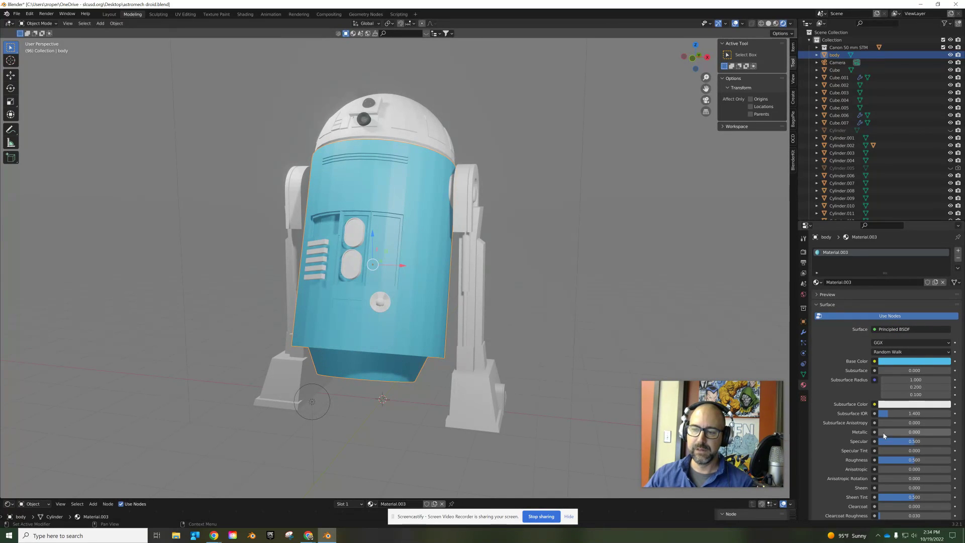
drag(888, 432, 962, 432)
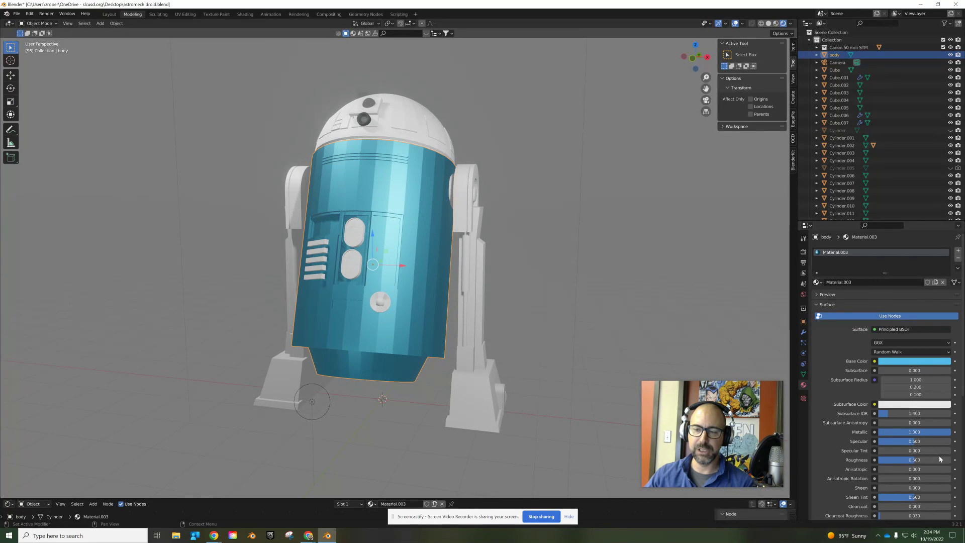
drag(913, 463, 936, 463)
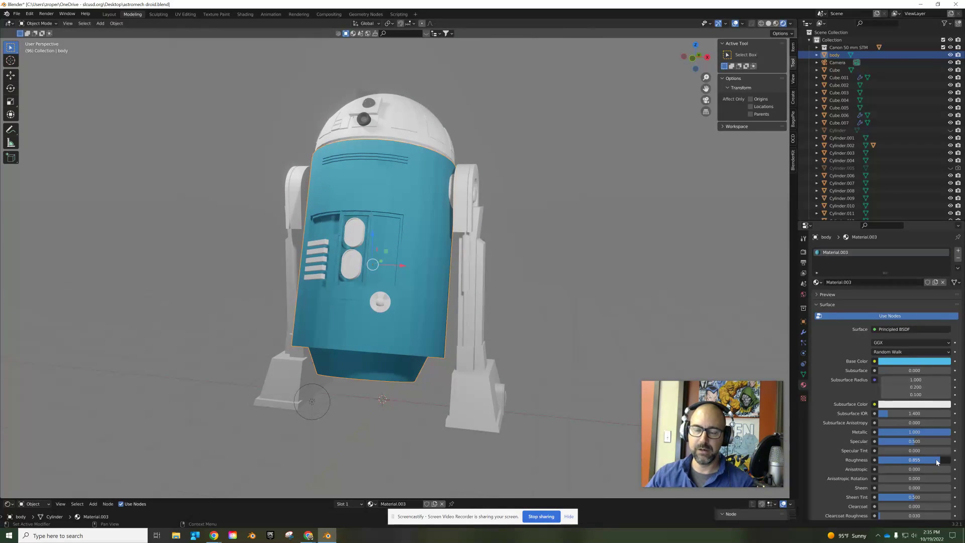
mouse_move(564, 295)
middle_down()
mouse_move(635, 292)
mouse_move(663, 272)
mouse_move(673, 278)
mouse_move(563, 294)
middle_up()
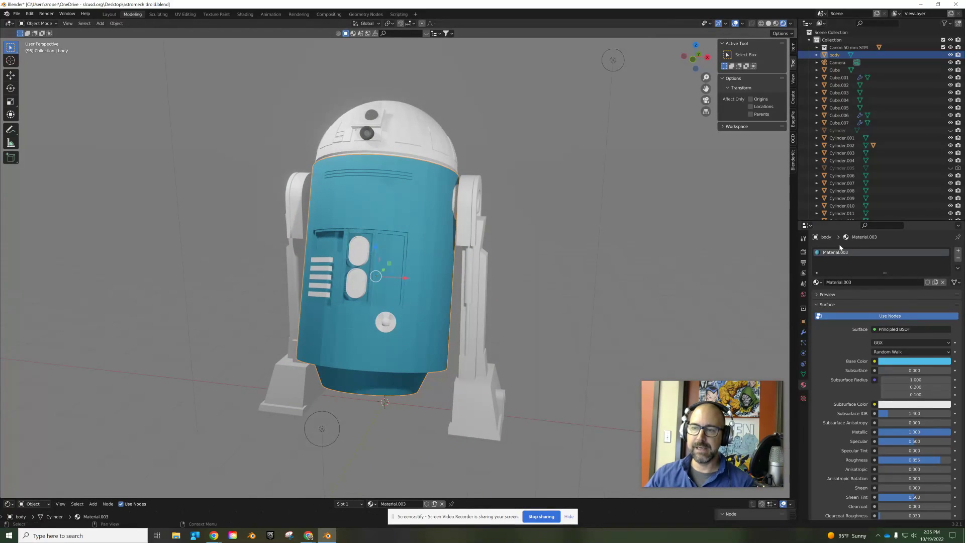
Step: Rename the body's material as "light blue metal"
click(845, 282)
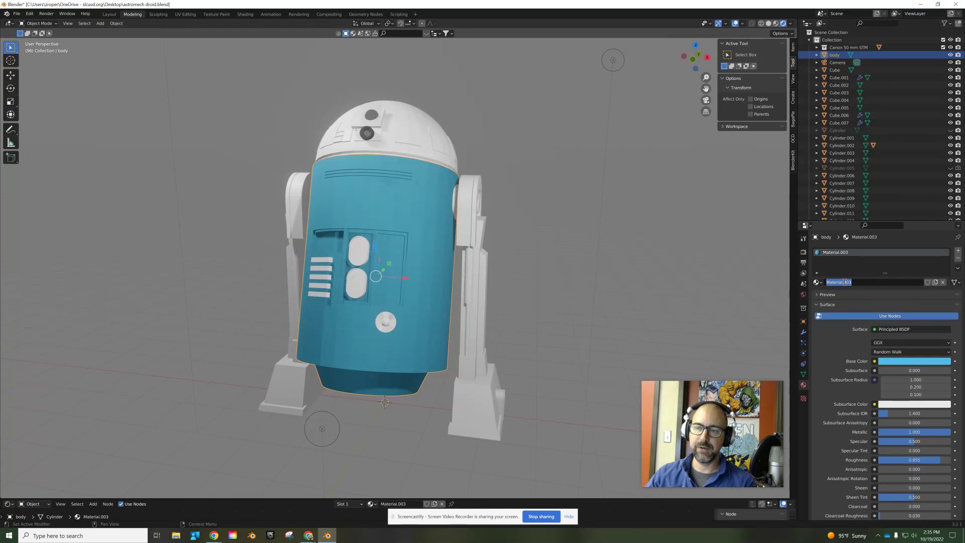
text(ligh)
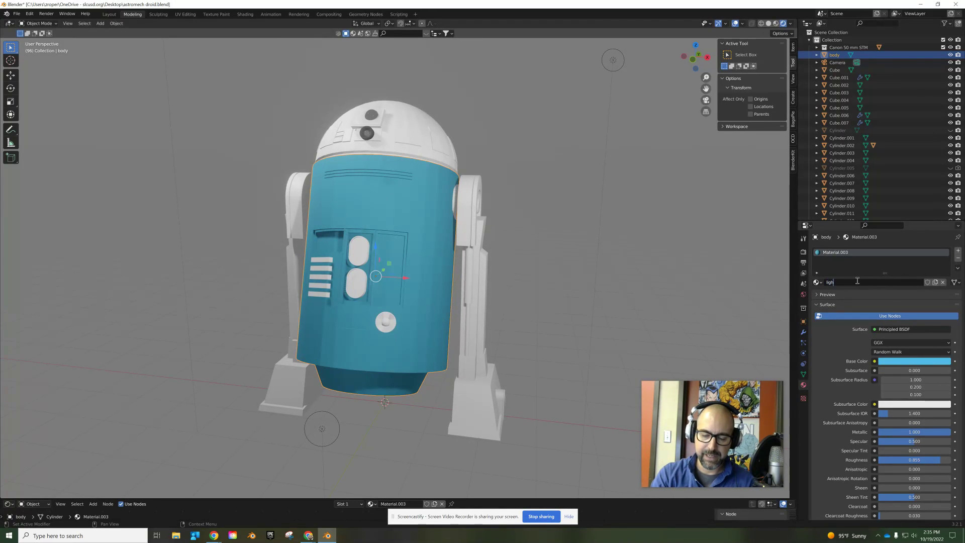
text(t blue metal)
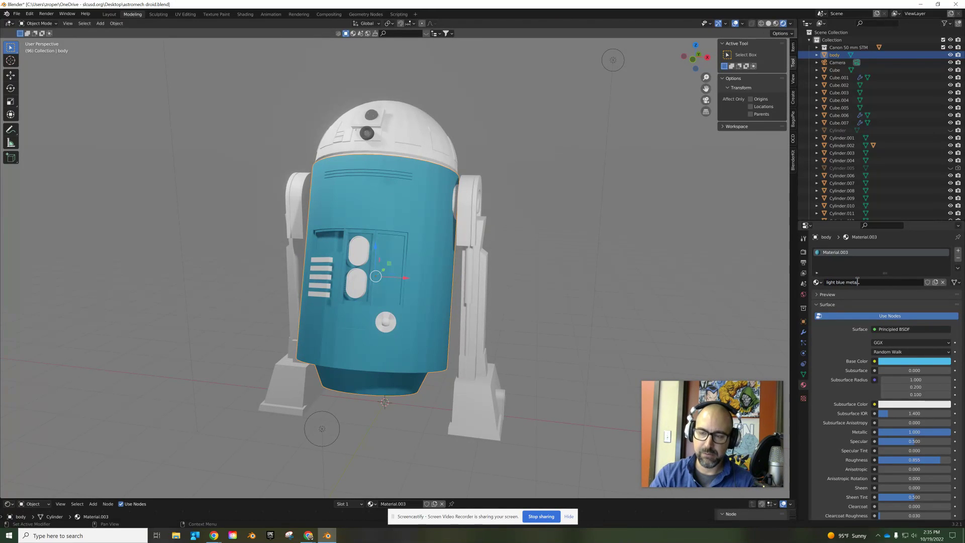
key(Return)
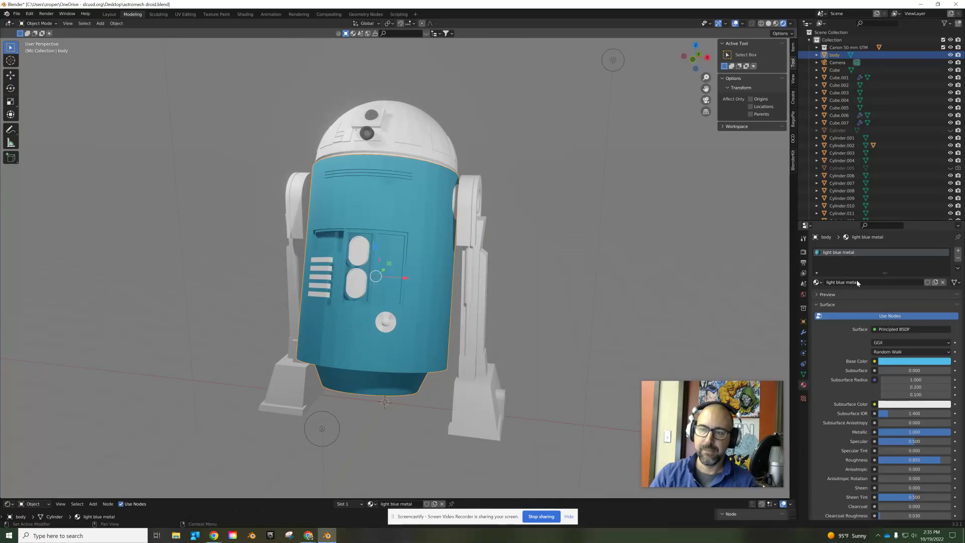
click(818, 282)
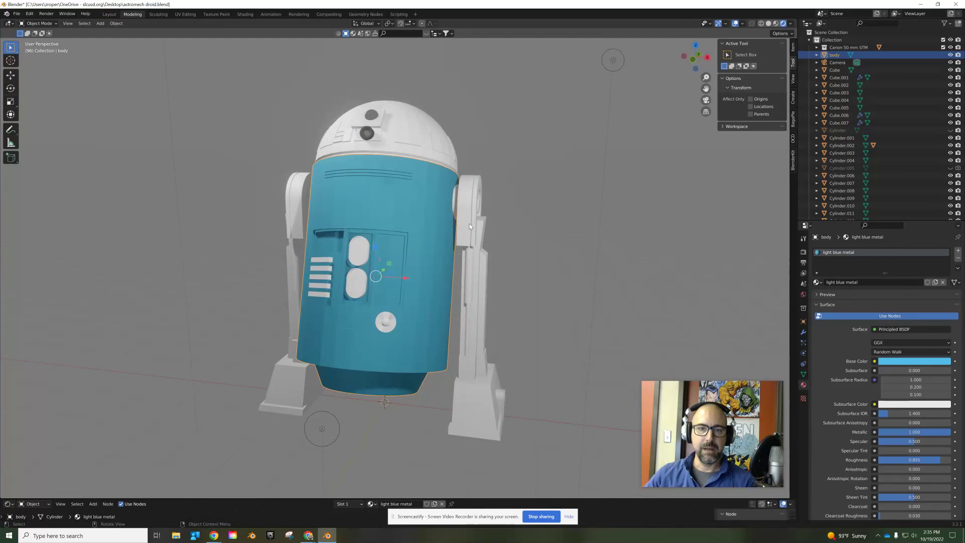
Step: Apply the existing light blue metal material to the droid's head dome
middle_drag(468, 223, 438, 268)
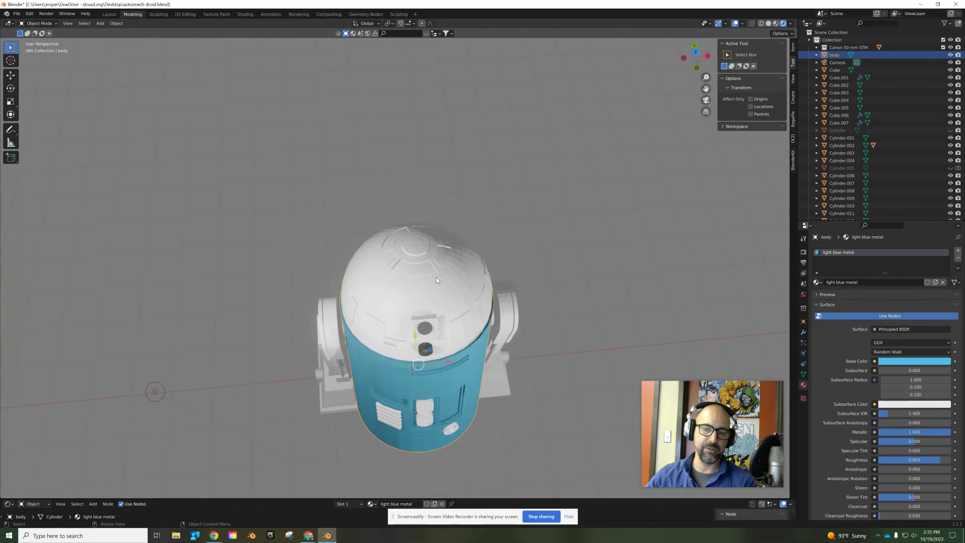
scroll(453, 309, up, 4)
mouse_move(479, 288)
middle_down()
mouse_move(475, 299)
mouse_move(474, 287)
middle_up()
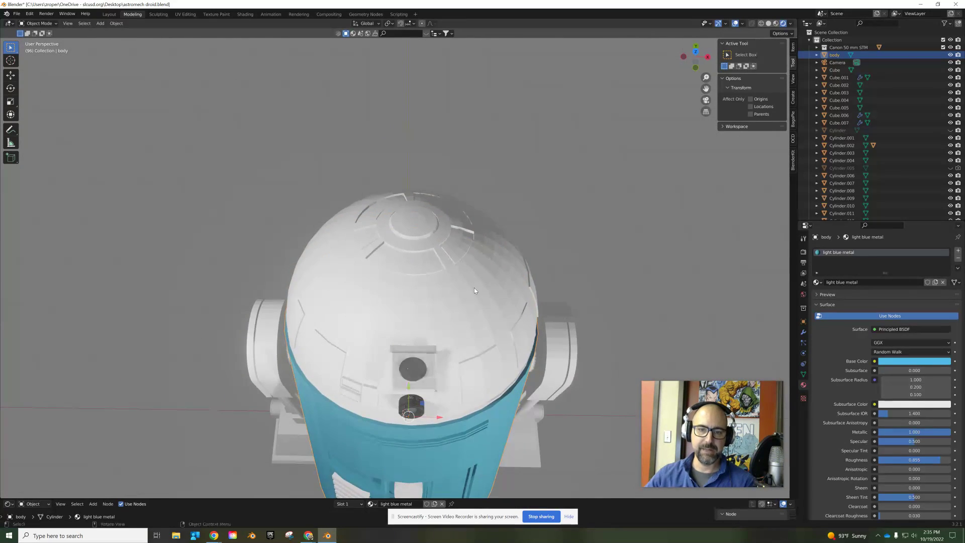
click(474, 289)
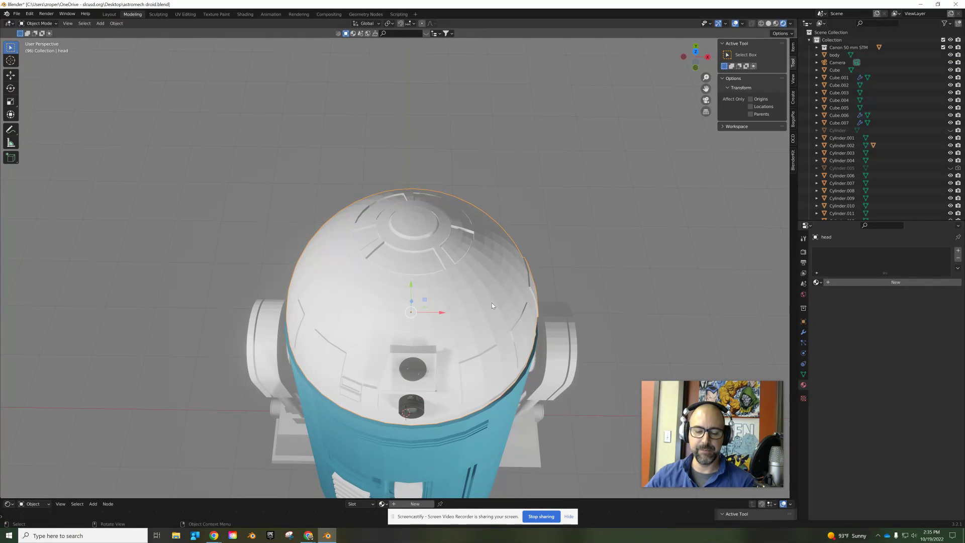
click(818, 283)
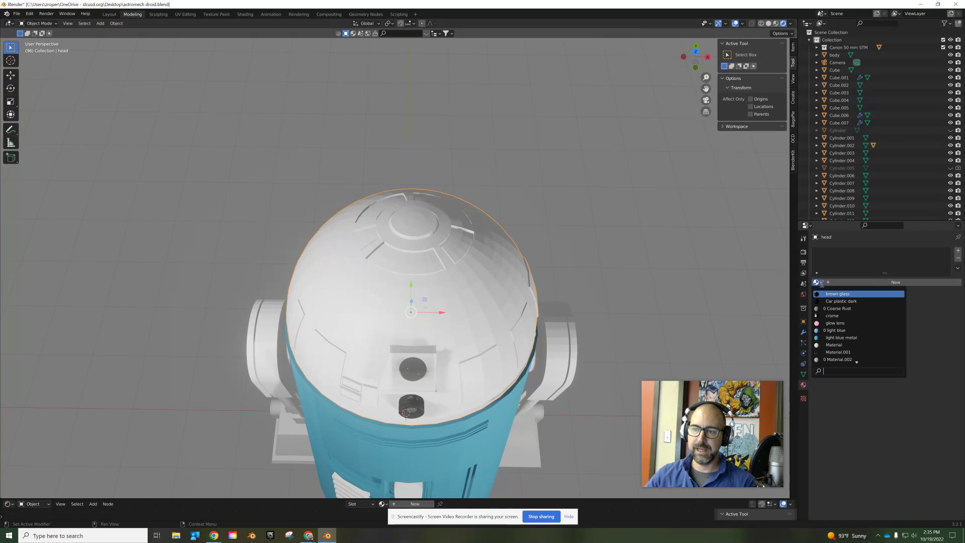
click(839, 337)
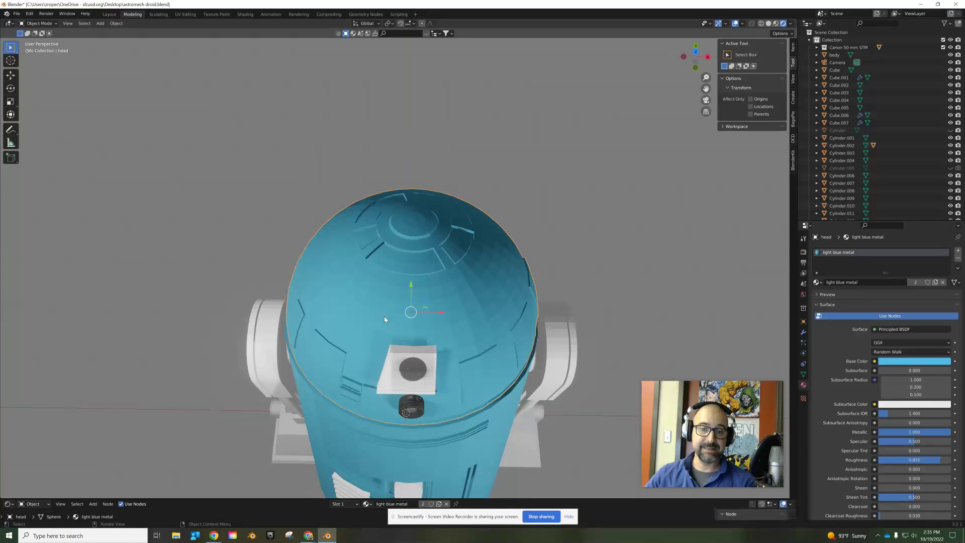
Step: Add a second material slot to the head with a new gray material, metallic about 0.82 and roughness 0.834
click(958, 251)
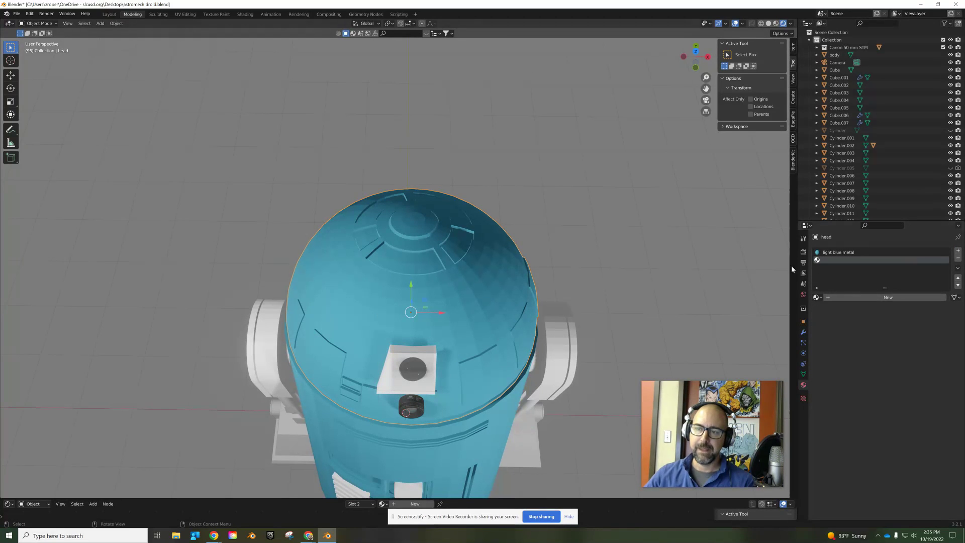
click(870, 297)
click(899, 376)
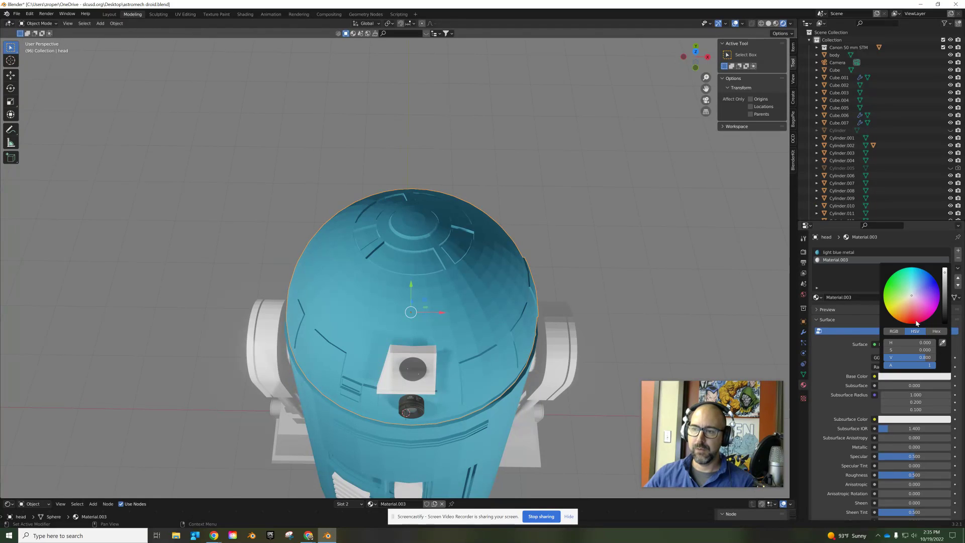
drag(945, 290, 944, 295)
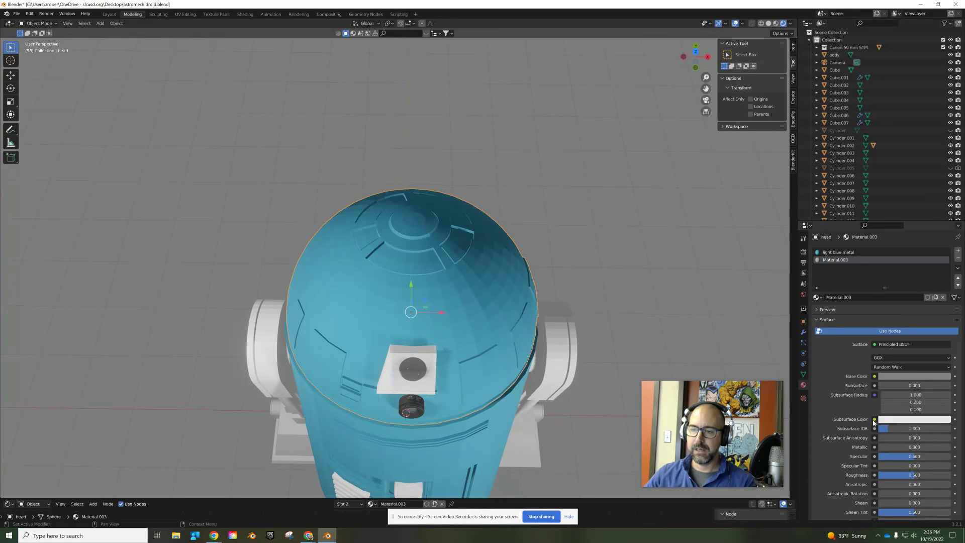
drag(887, 447, 937, 447)
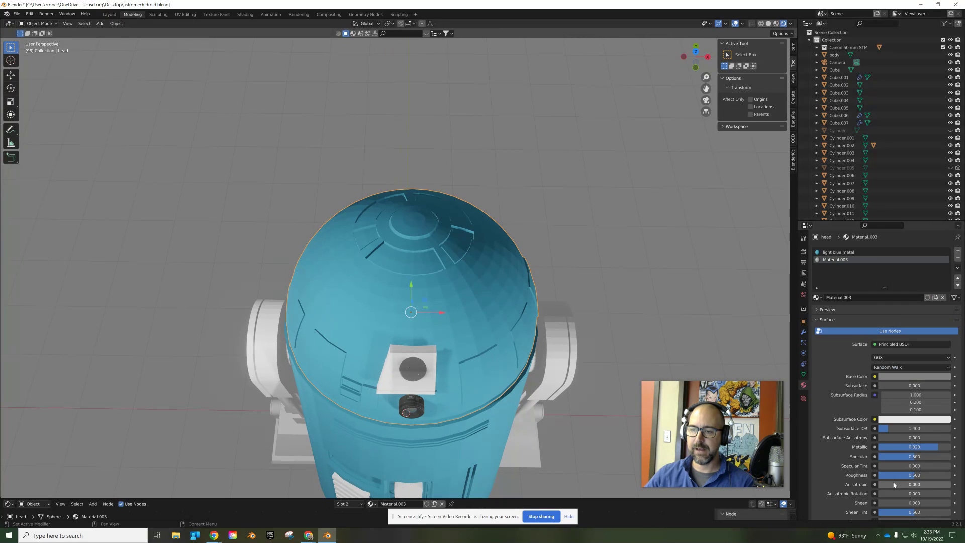
drag(894, 475, 927, 475)
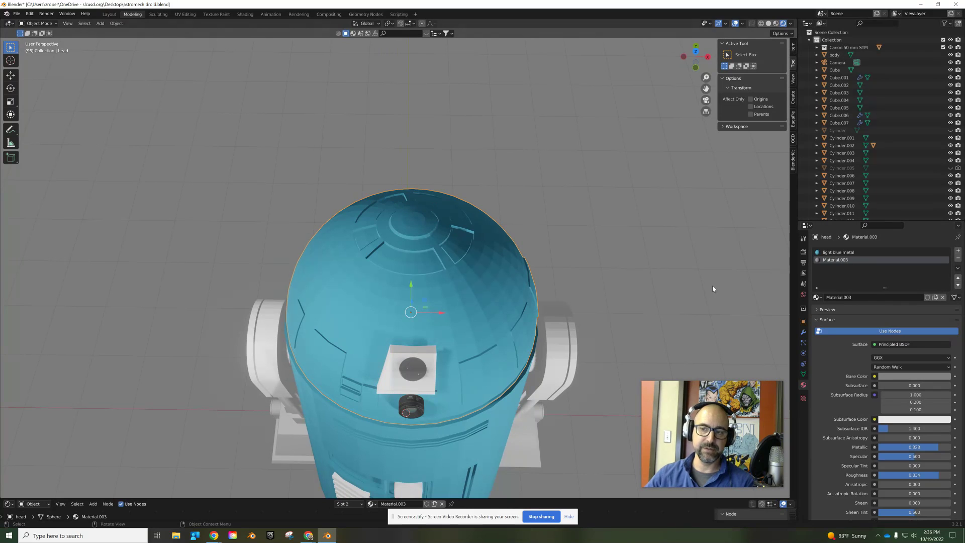
Step: Rename the head's second material as "light gray metal"
click(848, 297)
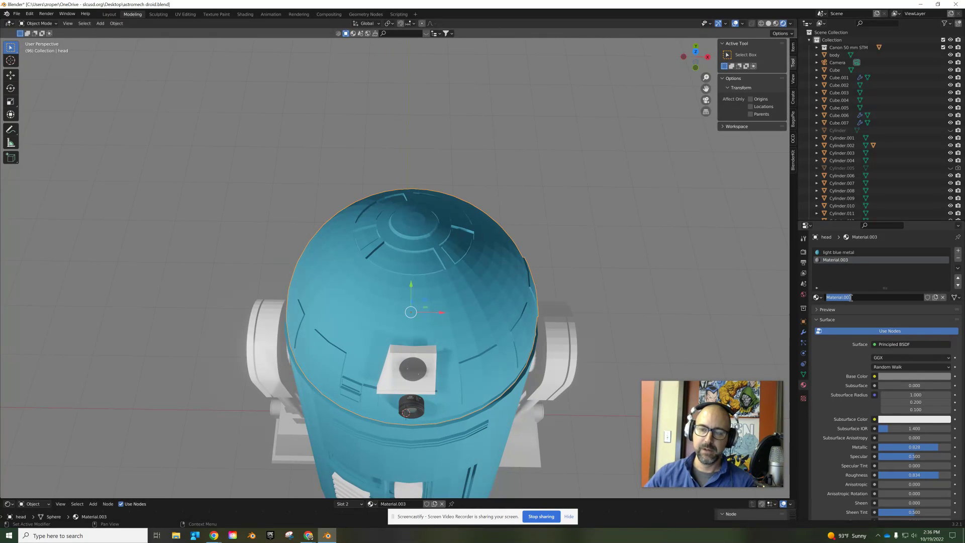
text(light gra)
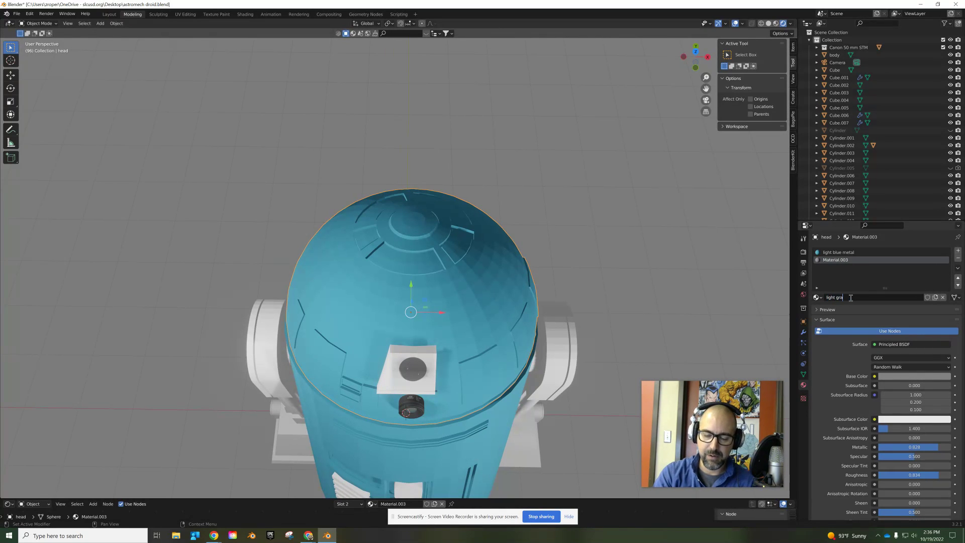
text(y m)
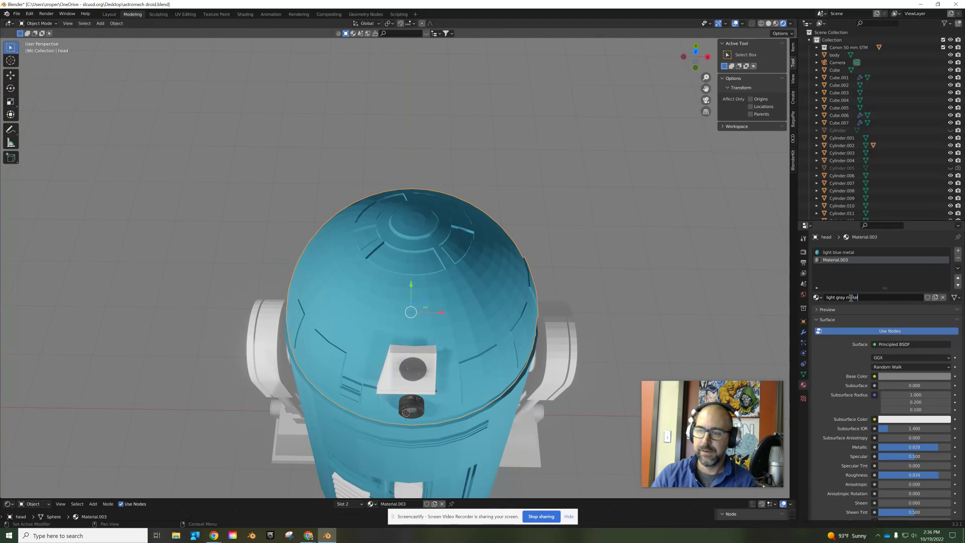
text(etal)
key(Return)
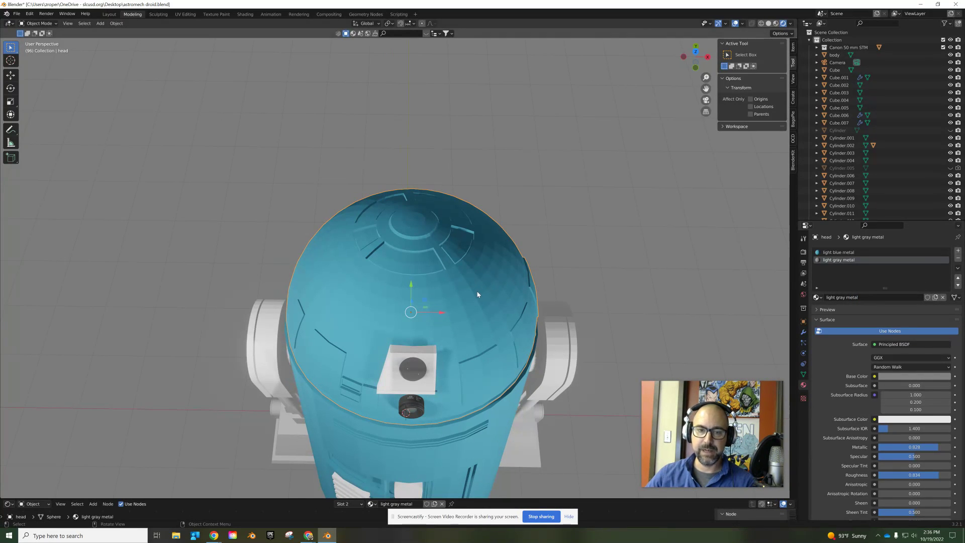
Step: Assign the light gray metal material to all faces of the head mesh in Edit Mode
key(Tab)
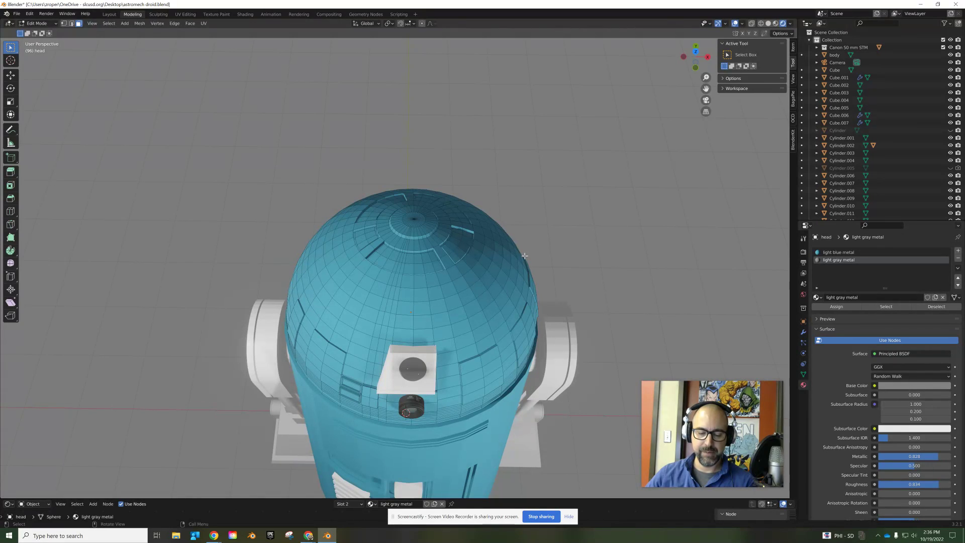
key(a)
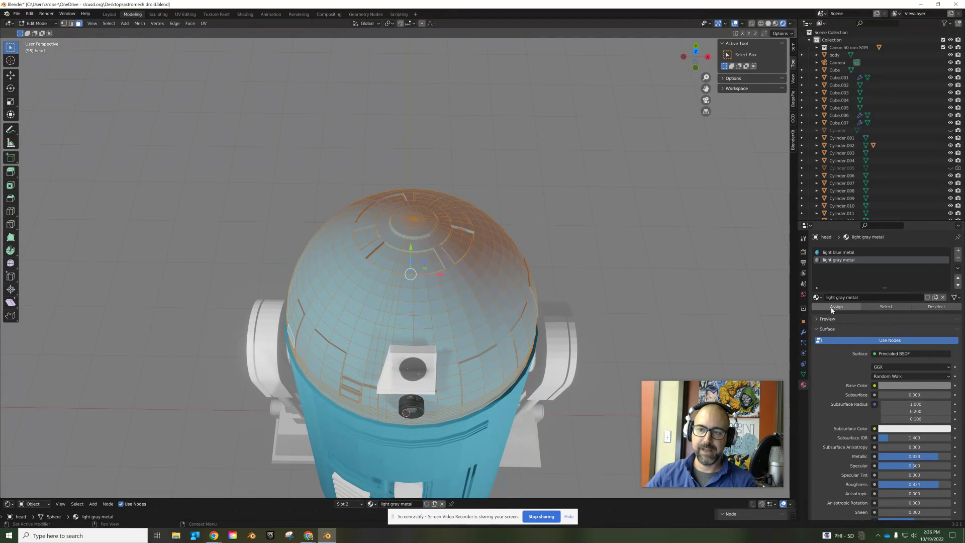
click(845, 307)
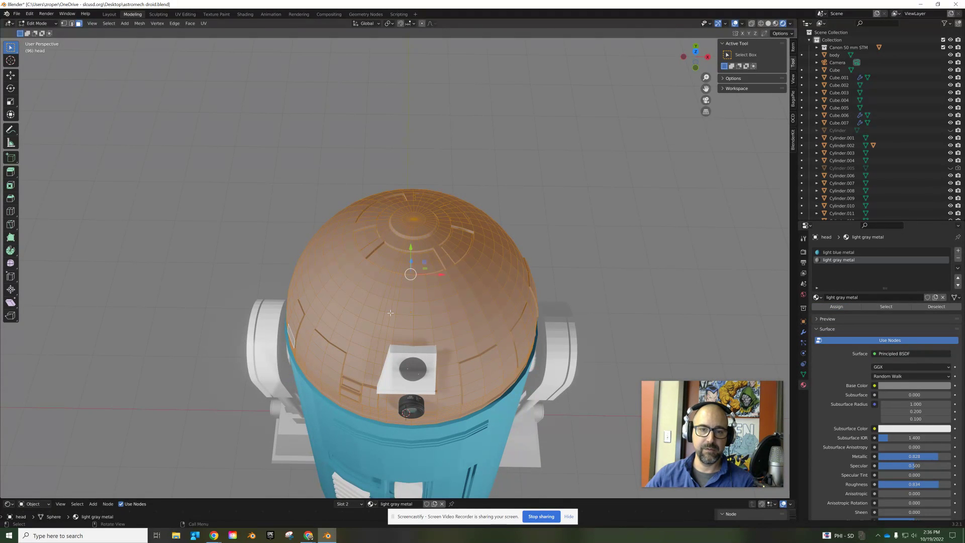
click(641, 253)
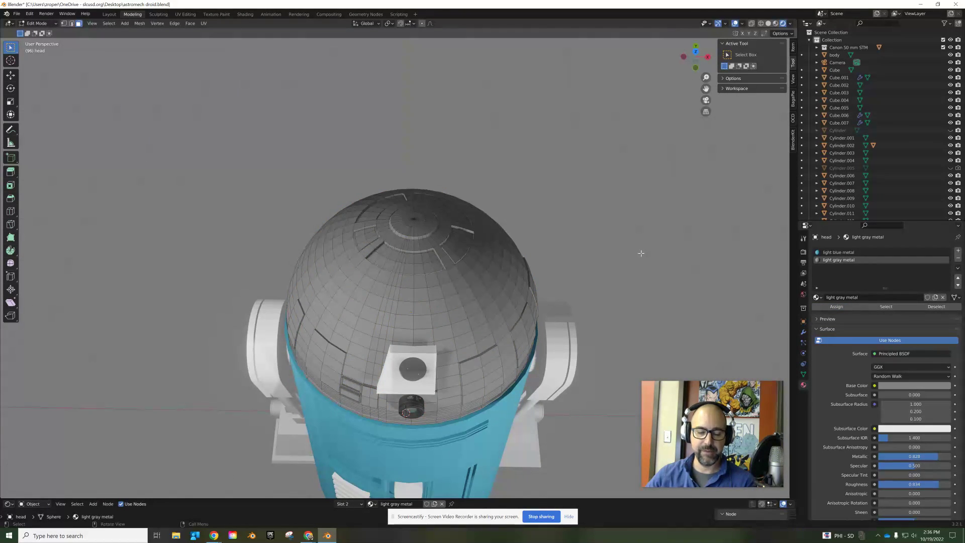
key(Tab)
Step: Assign the light blue metal material to all faces of the small recessed panel beside the ring on top of the dome
middle_drag(551, 301, 487, 312)
key(Tab)
scroll(467, 287, up, 3)
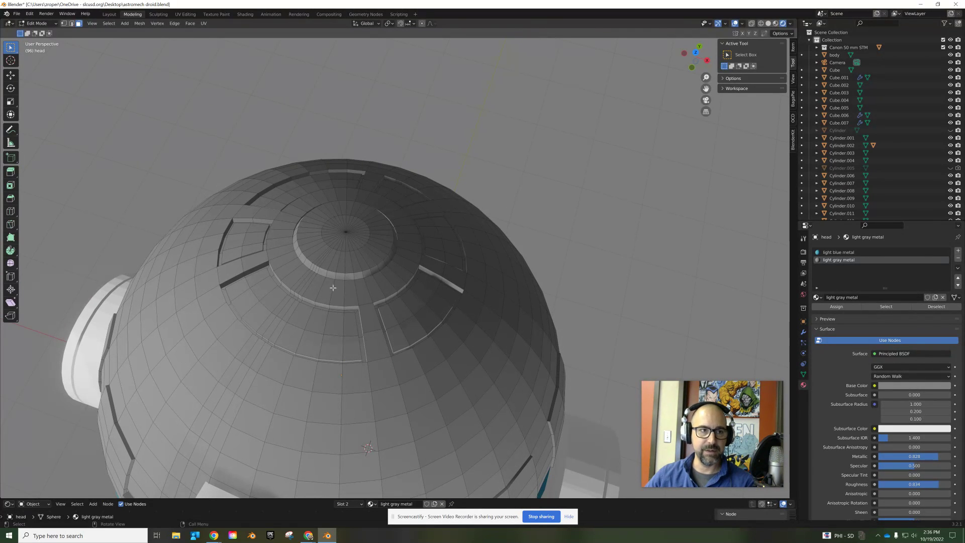
shift+click(391, 316)
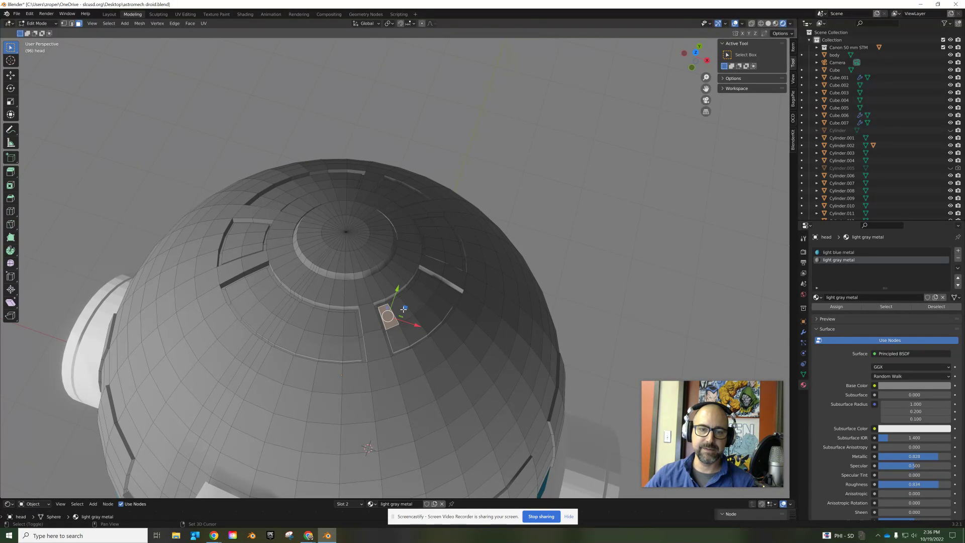
shift+click(415, 300)
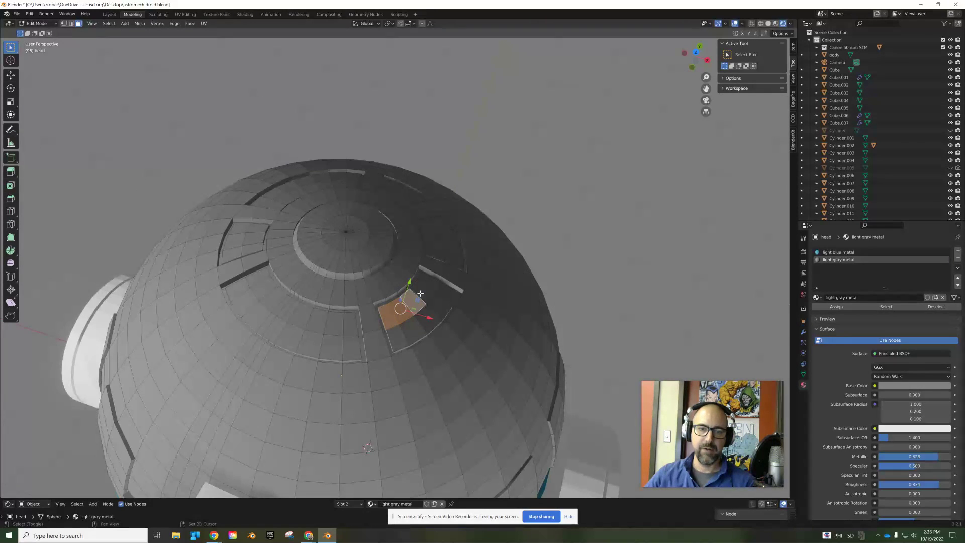
shift+click(427, 283)
shift+click(445, 293)
shift+click(443, 303)
shift+click(432, 314)
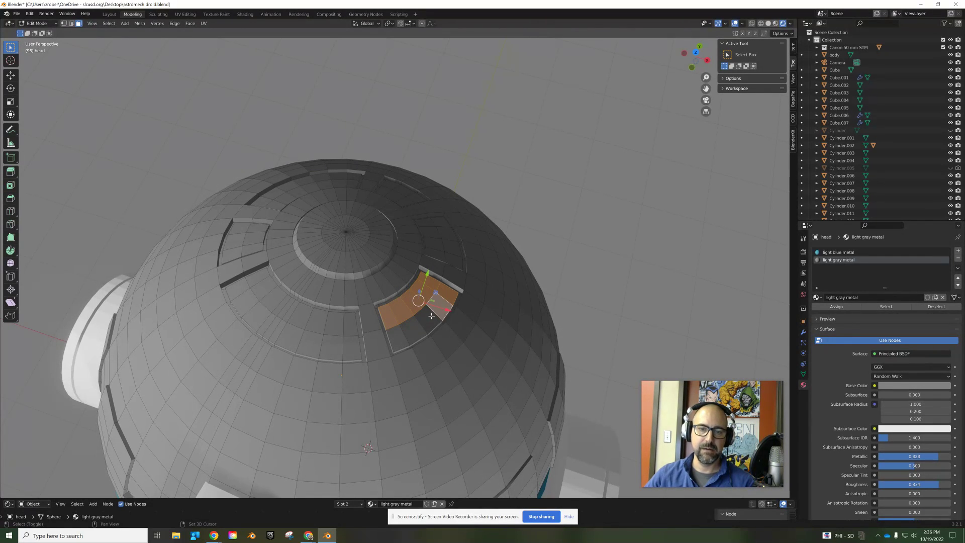
shift+click(431, 317)
shift+click(416, 327)
shift+click(399, 336)
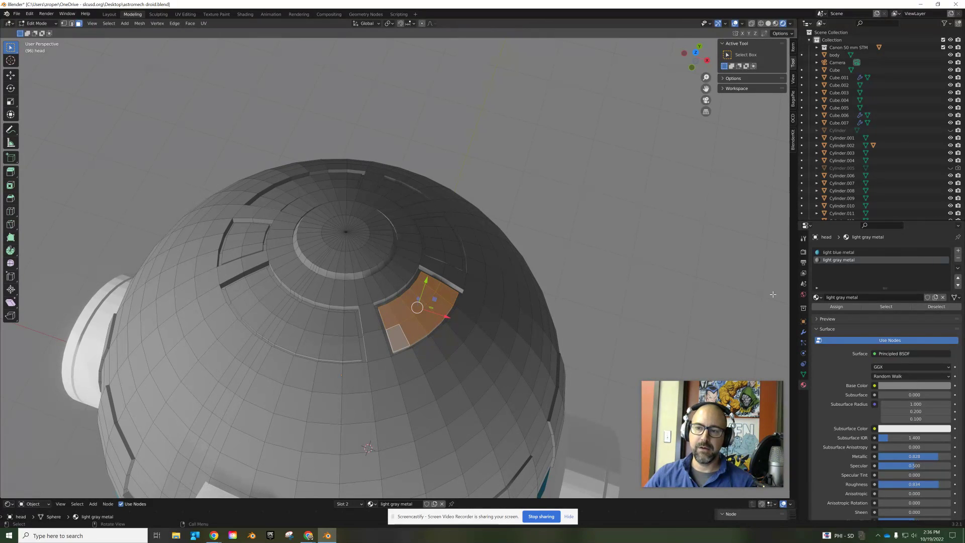
click(842, 254)
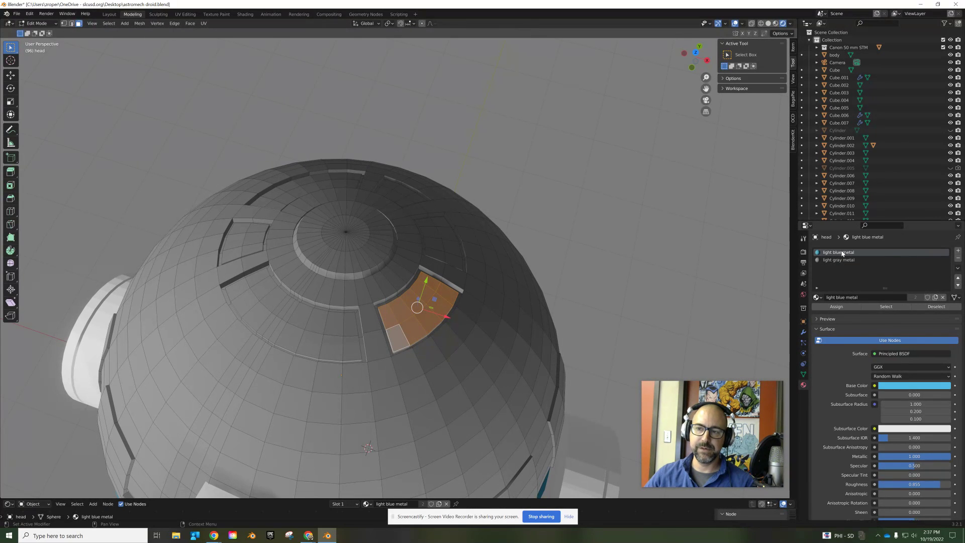
click(836, 306)
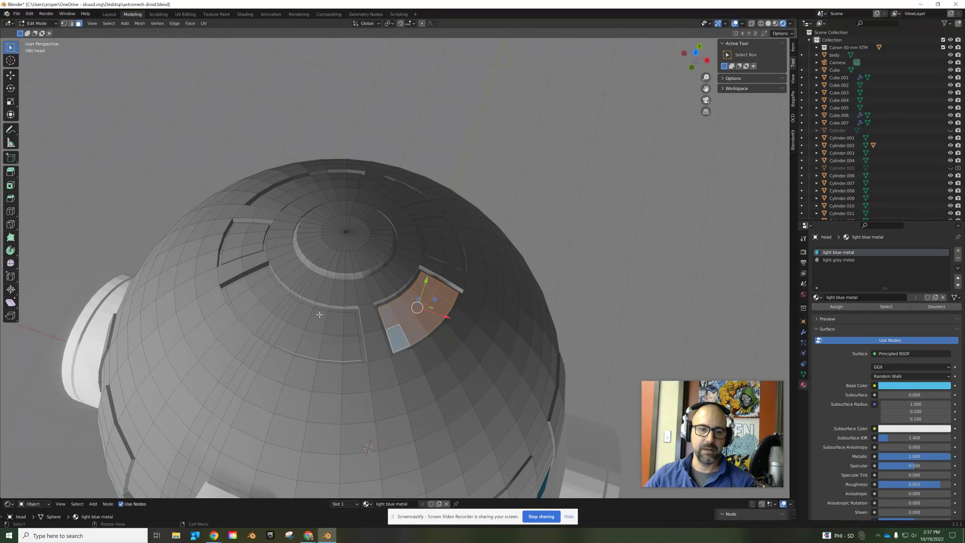
Step: Assign the light blue metal material to all faces of the wide recessed panel next to the blue one on the dome
click(349, 325)
shift+click(336, 326)
shift+click(332, 346)
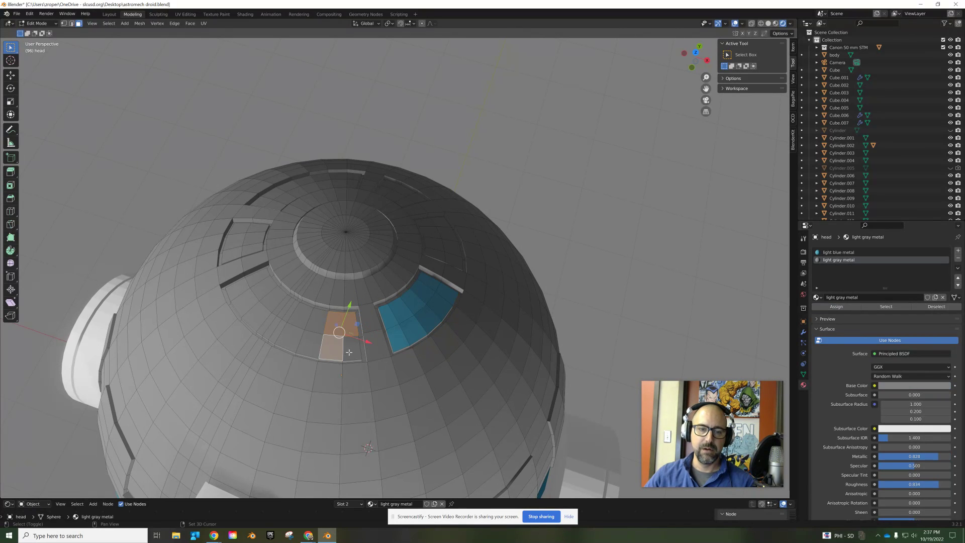
shift+click(349, 348)
shift+click(315, 324)
shift+click(309, 344)
shift+click(301, 317)
shift+click(291, 337)
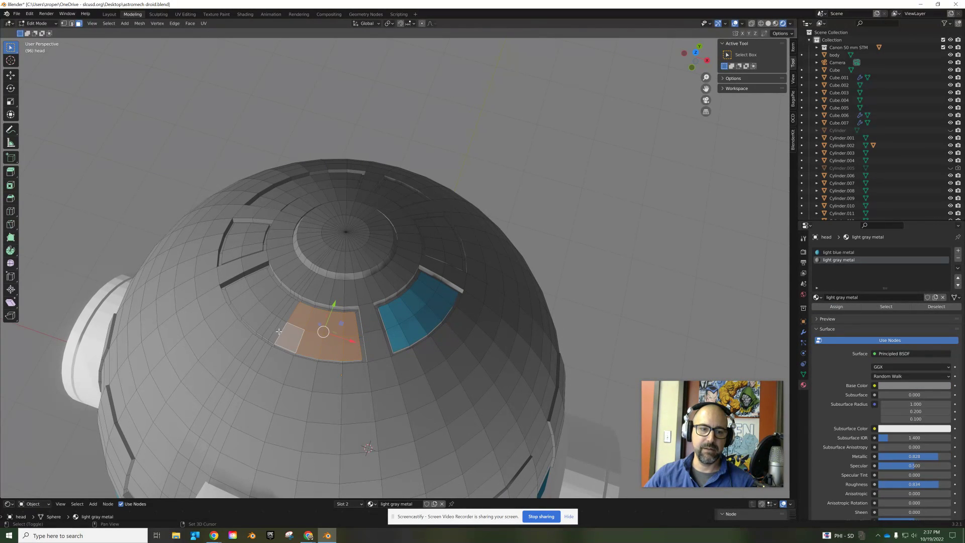
shift+click(278, 330)
shift+click(272, 328)
shift+click(267, 325)
shift+click(279, 309)
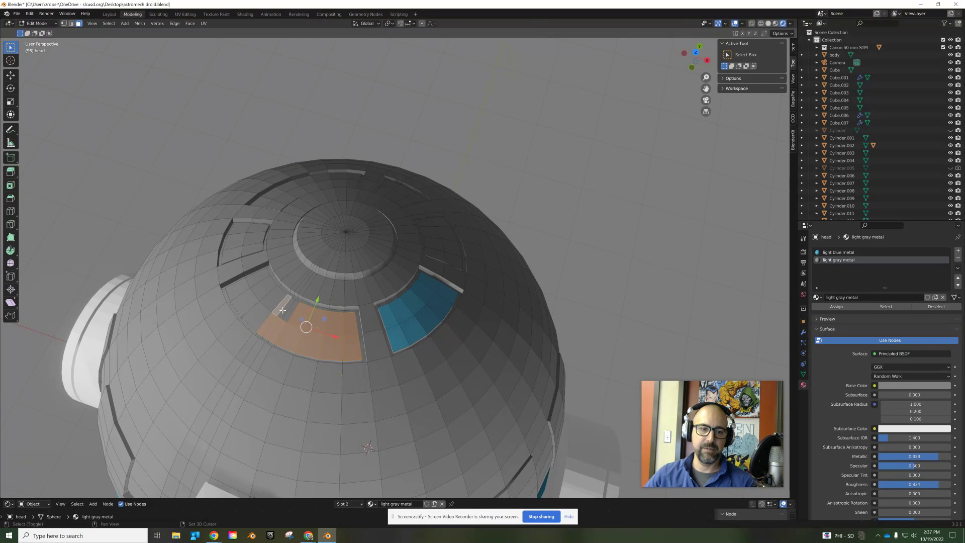
shift+click(283, 308)
shift+click(289, 310)
shift+click(276, 297)
shift+click(259, 316)
shift+click(246, 302)
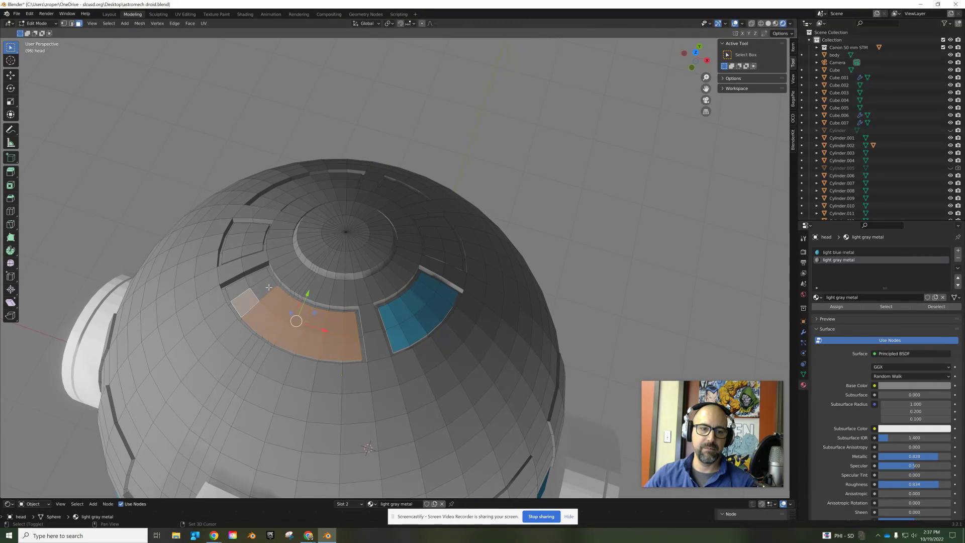
shift+click(262, 282)
shift+click(257, 277)
shift+click(238, 289)
middle_drag(447, 329, 490, 329)
click(833, 253)
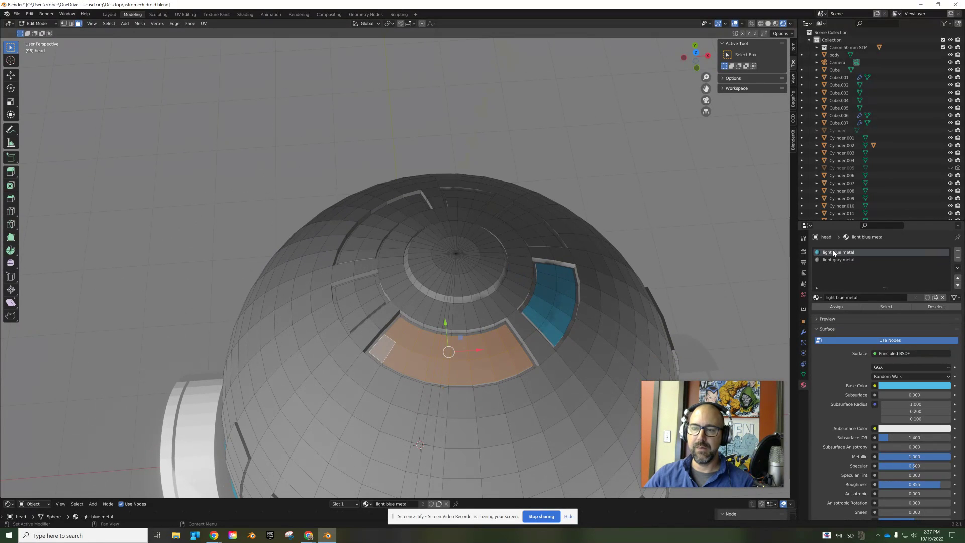
click(844, 304)
Step: Select the six faces of the small recessed panel on the other side of the dome's wide blue panel
middle_drag(542, 352, 541, 323)
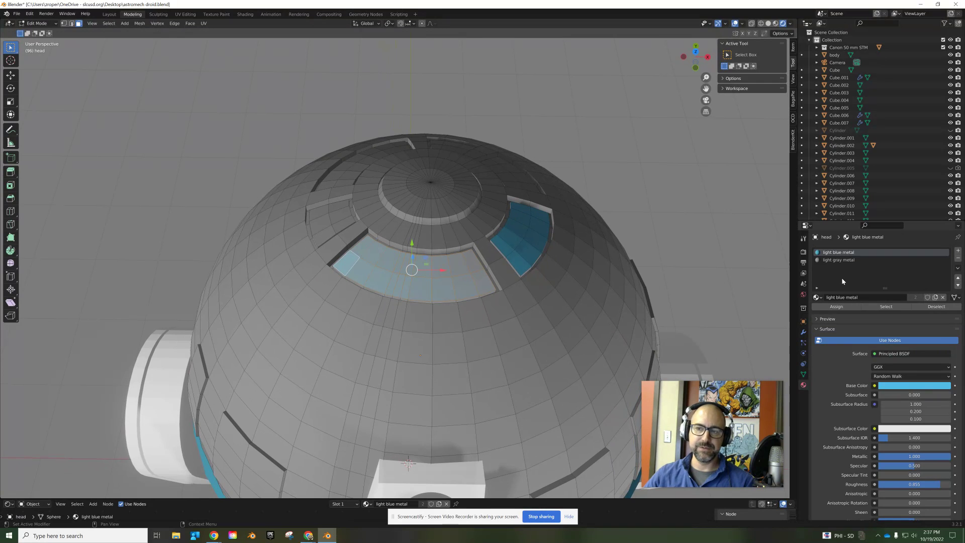
middle_drag(425, 246, 444, 257)
click(441, 355)
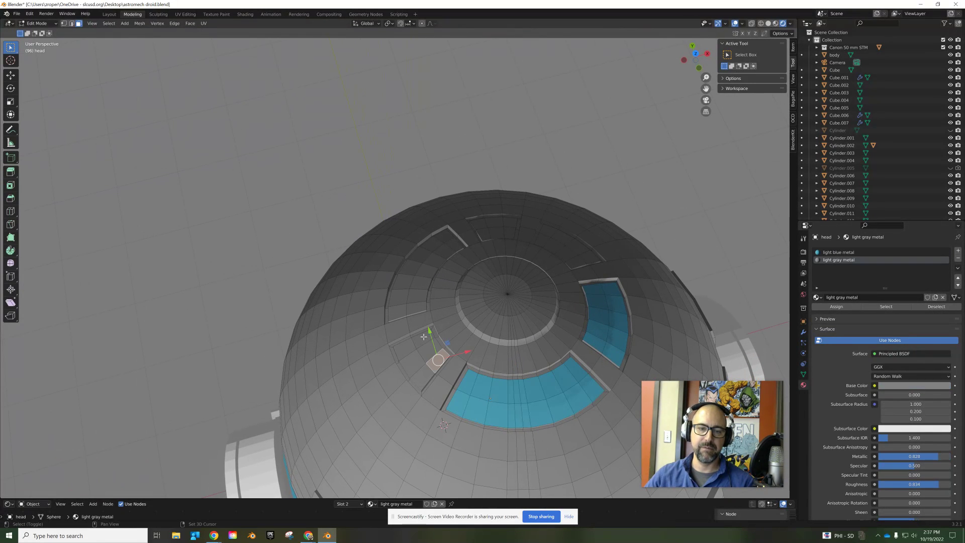
shift+click(431, 349)
shift+click(424, 339)
shift+click(405, 347)
shift+click(413, 364)
shift+click(423, 377)
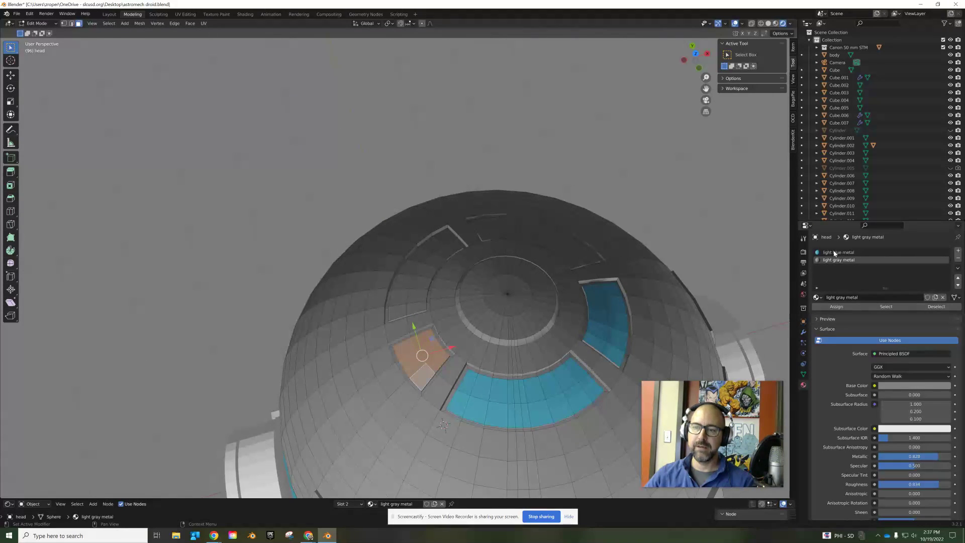
Step: Add a third material slot to the head with a new material, and give it a golden yellow base color with hue about 0.091
click(959, 251)
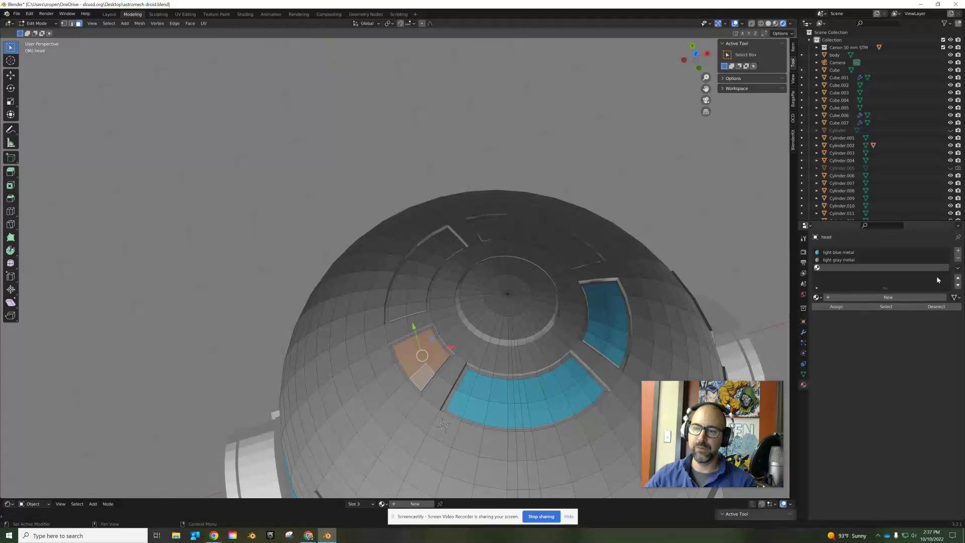
click(887, 299)
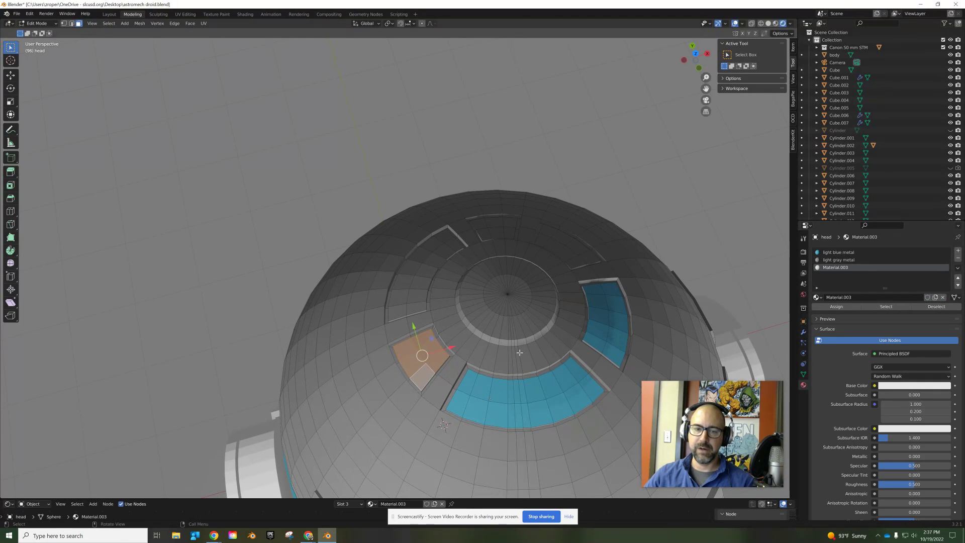
click(892, 385)
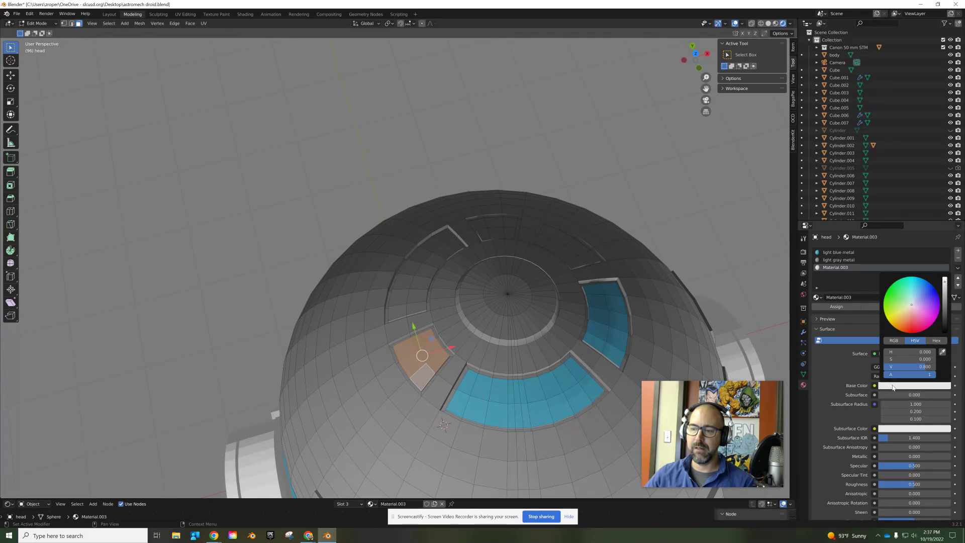
drag(907, 318, 898, 325)
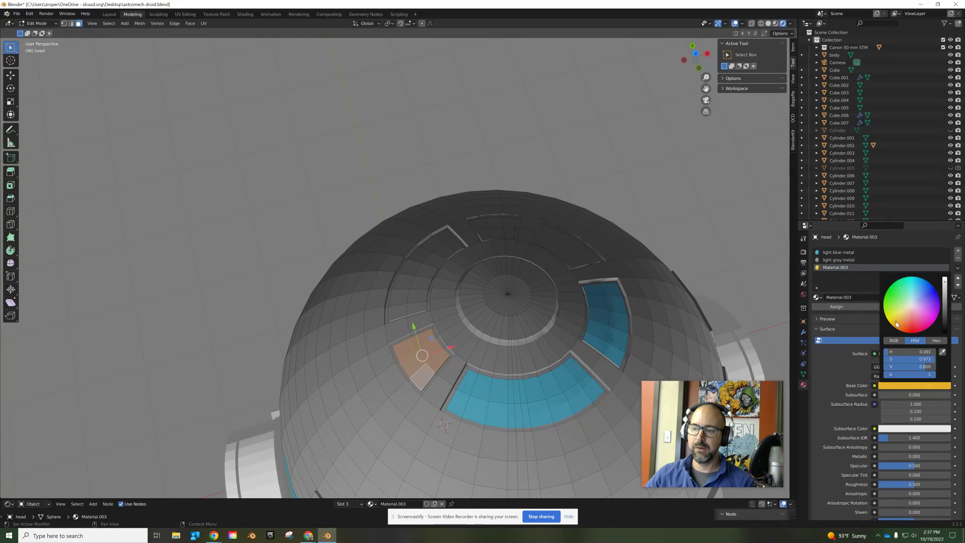
Step: Rename the head's third material as "yellow" and assign it to the selected panel faces
click(852, 297)
text(yellow)
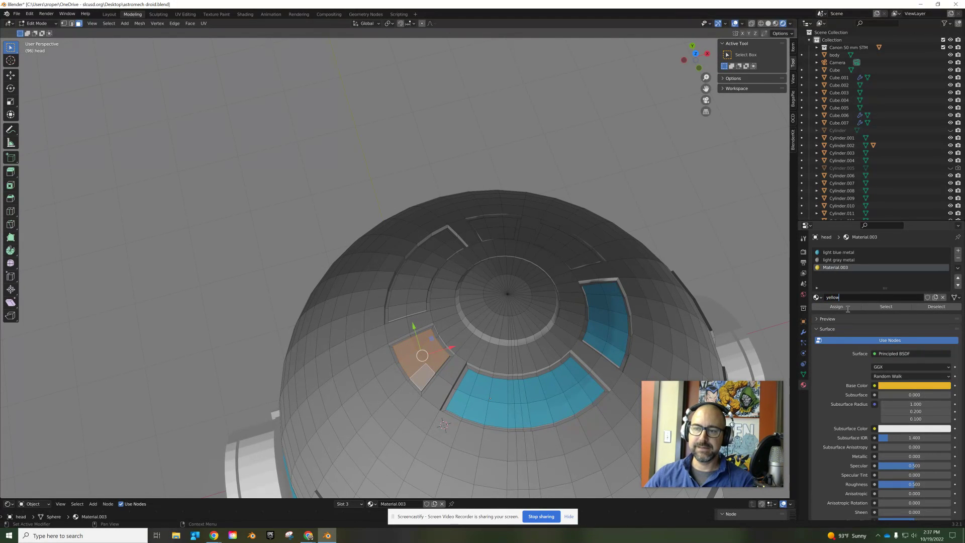
key(Return)
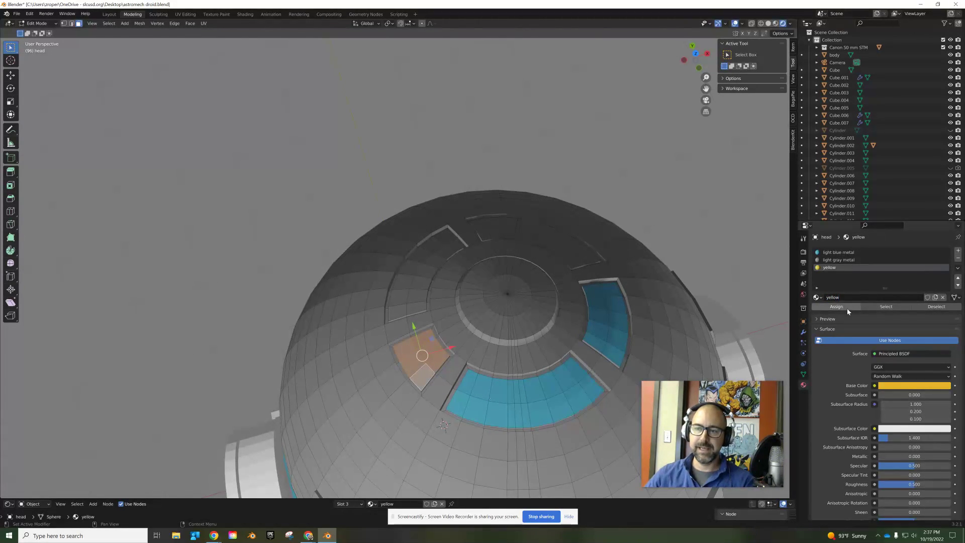
click(846, 307)
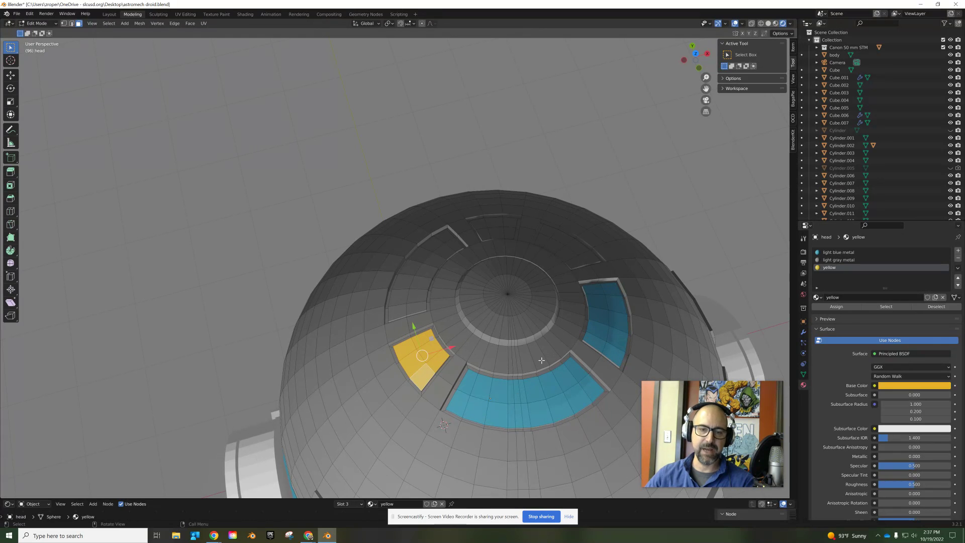
Step: Return to Object Mode and select the stack of five vent slats on the front of the droid's body
middle_drag(539, 365, 556, 326)
key(Tab)
scroll(554, 317, down, 3)
middle_drag(548, 275, 602, 381)
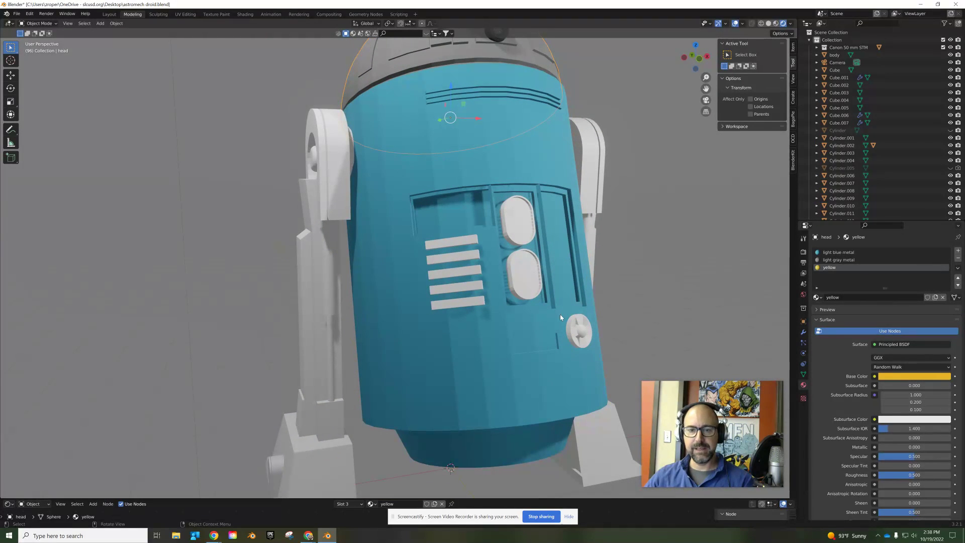
click(518, 282)
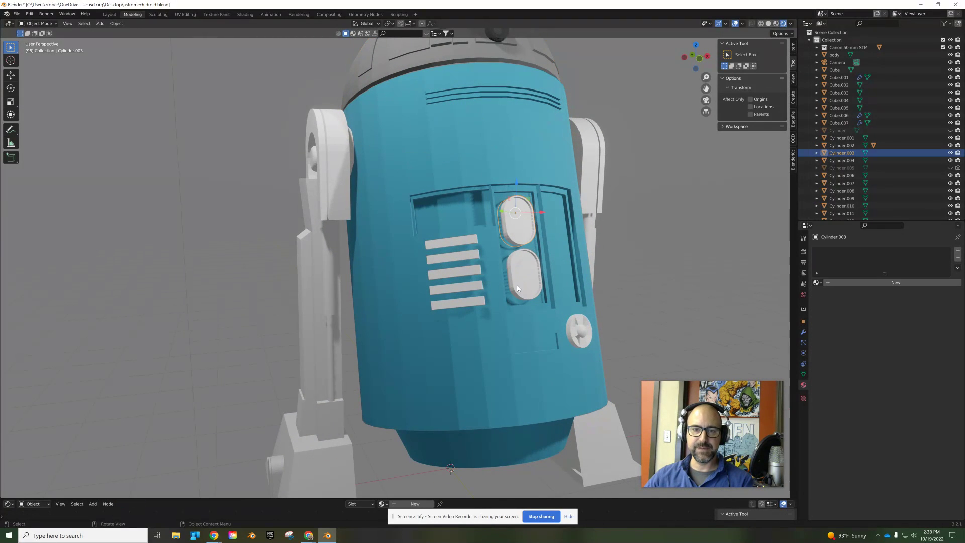
click(451, 294)
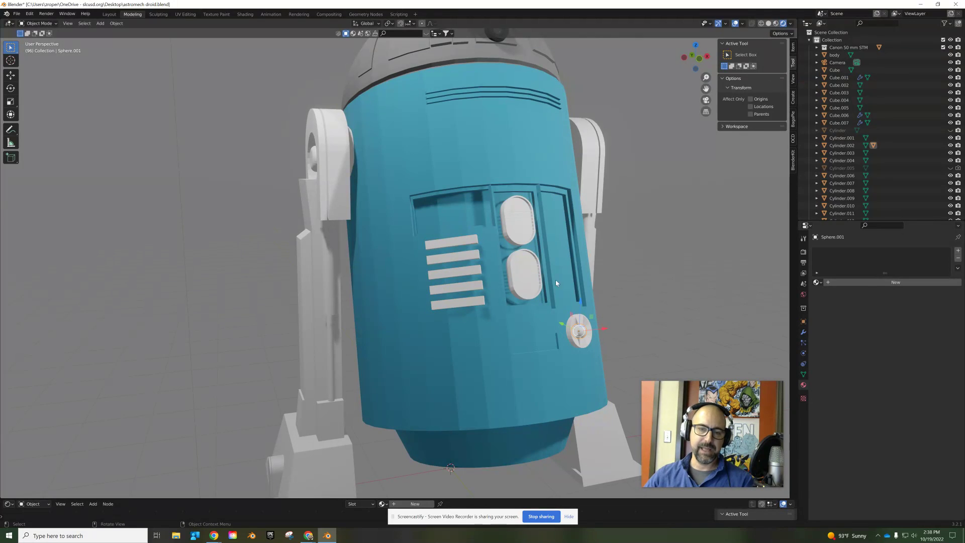
click(462, 242)
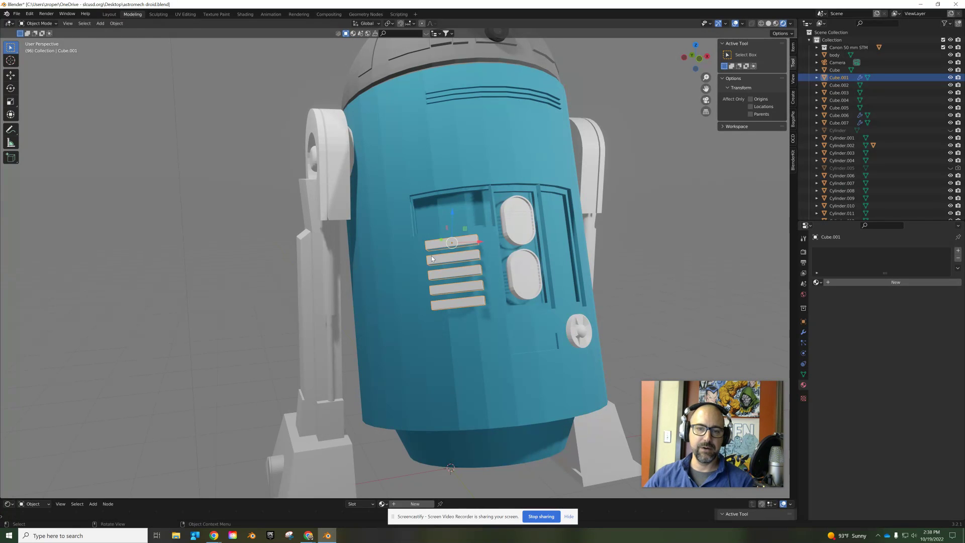
middle_drag(624, 314, 605, 331)
scroll(606, 331, down, 2)
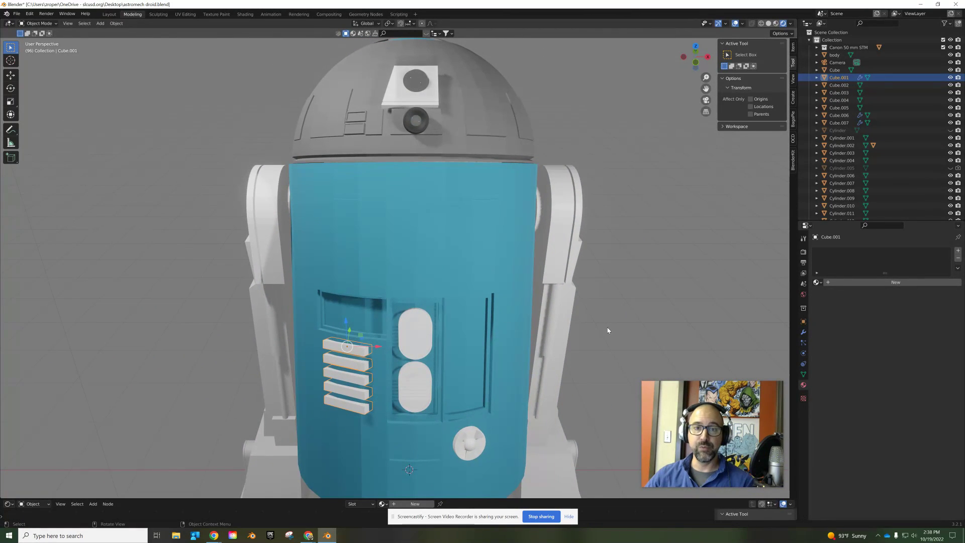
scroll(547, 301, down, 2)
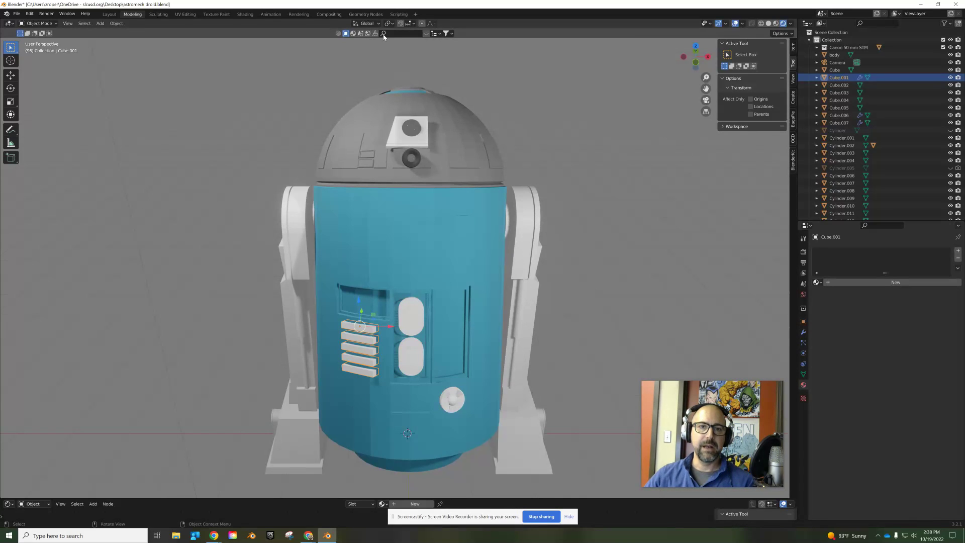
Step: Review the installed add-ons in Preferences and look through the Downloads folder for add-on files without installing any
click(29, 14)
click(65, 122)
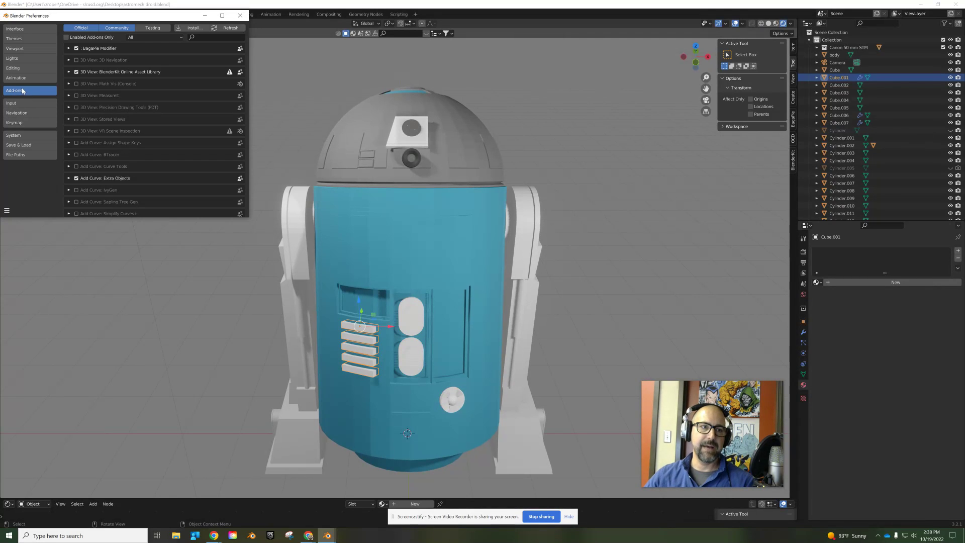
click(193, 27)
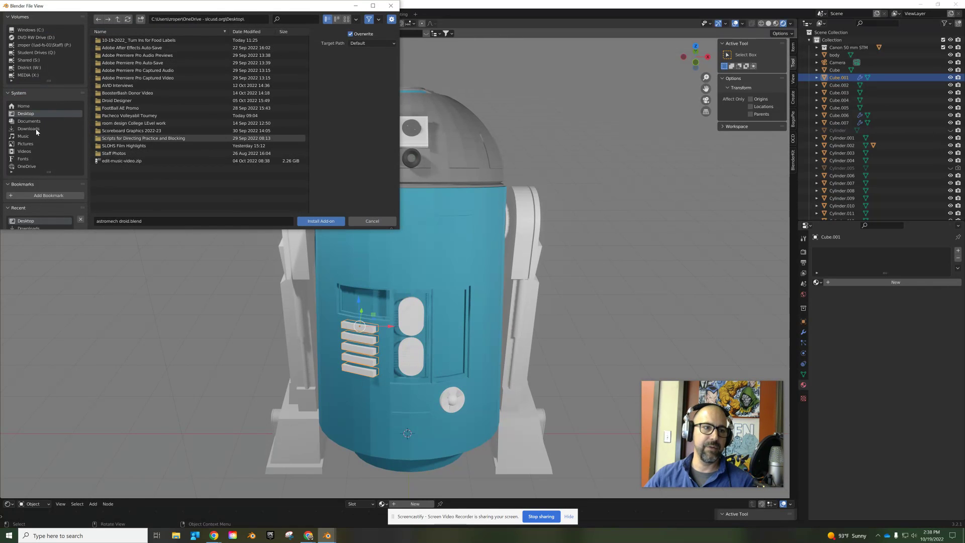
click(69, 128)
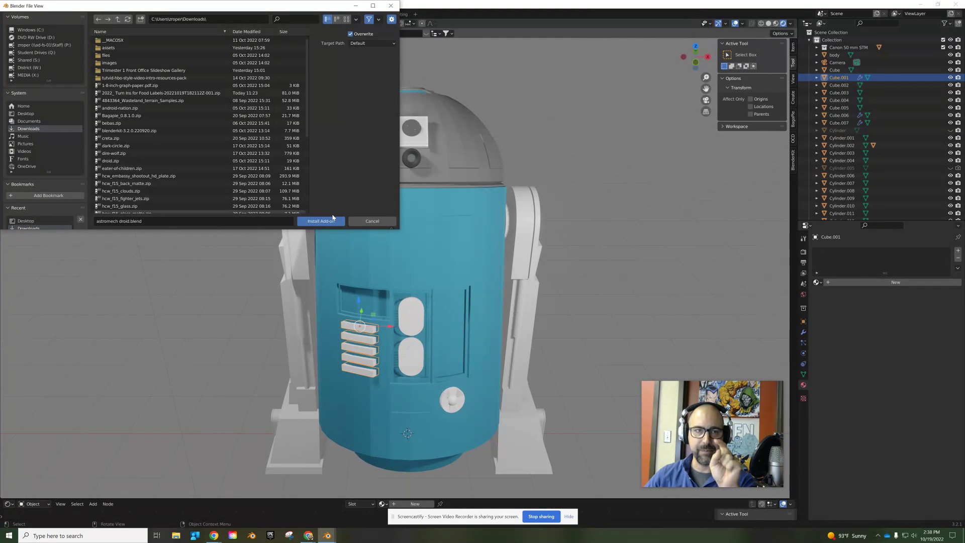
click(371, 221)
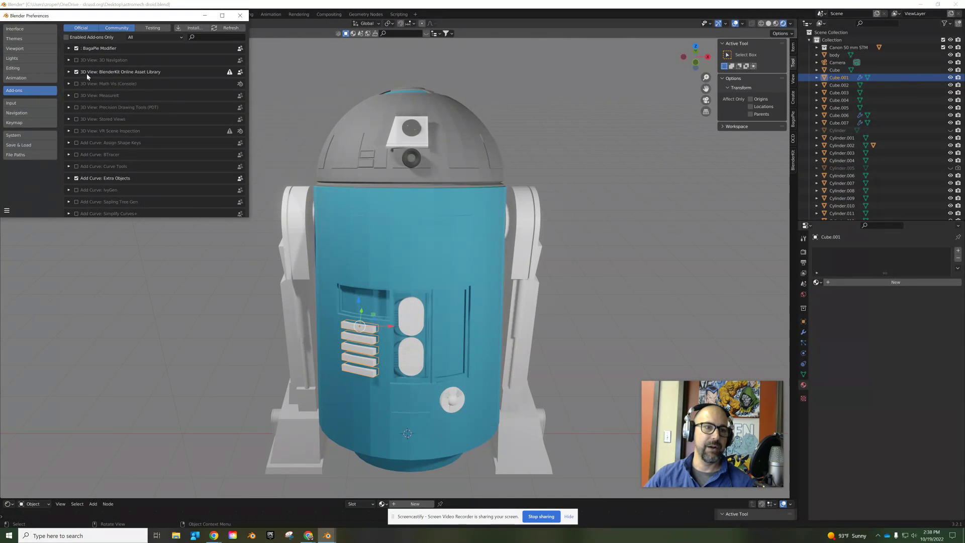
click(240, 15)
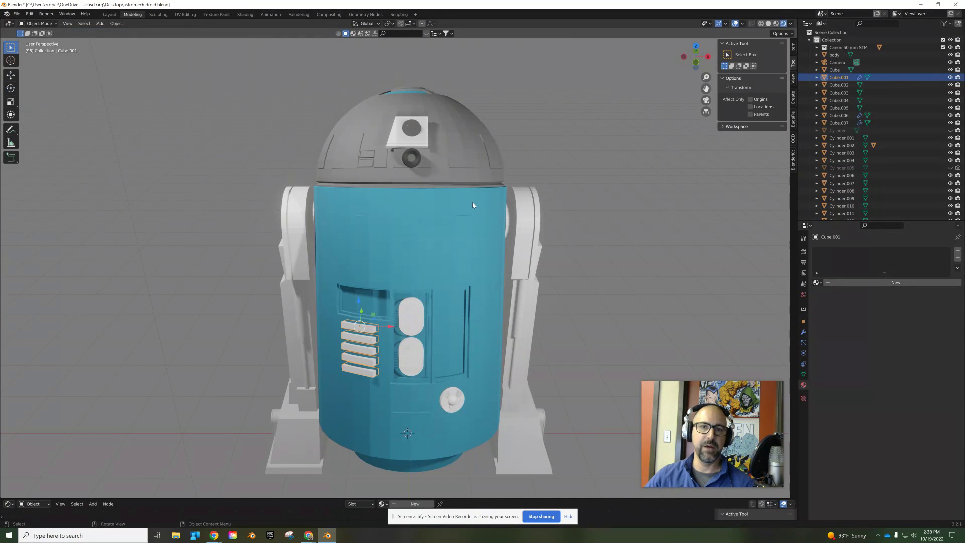
Step: Switch the BlenderKit asset search to materials and search for "shiny metal"
middle_drag(438, 227, 456, 226)
scroll(433, 306, up, 4)
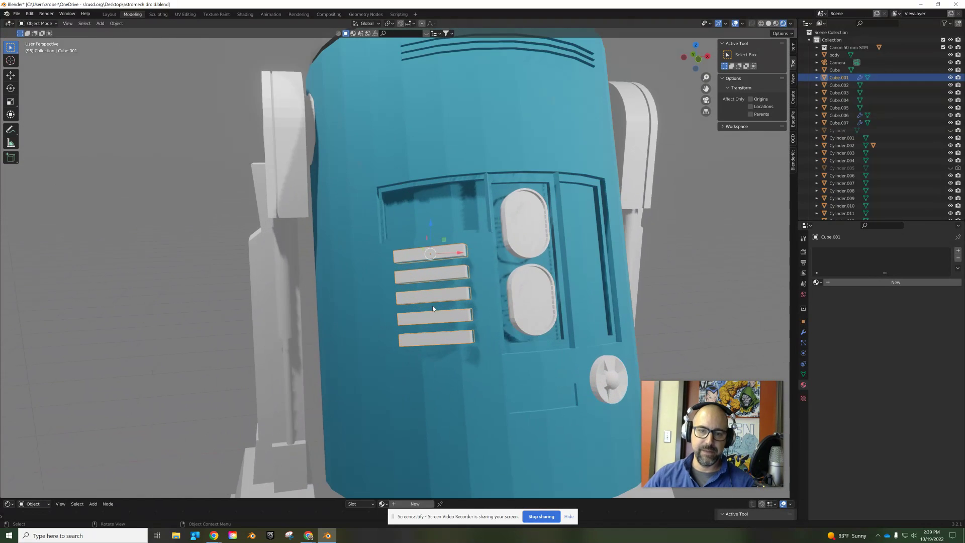
middle_drag(459, 314, 387, 309)
scroll(390, 308, up, 3)
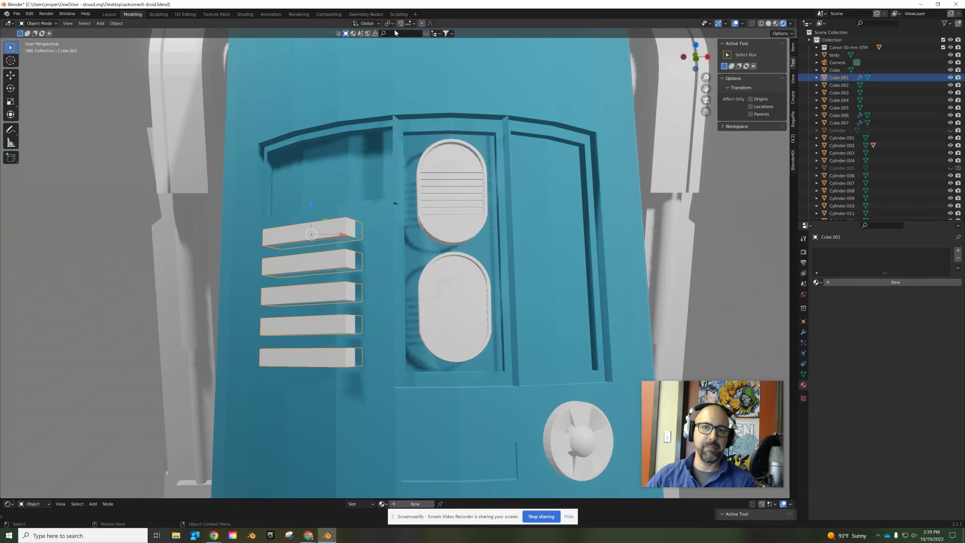
click(353, 33)
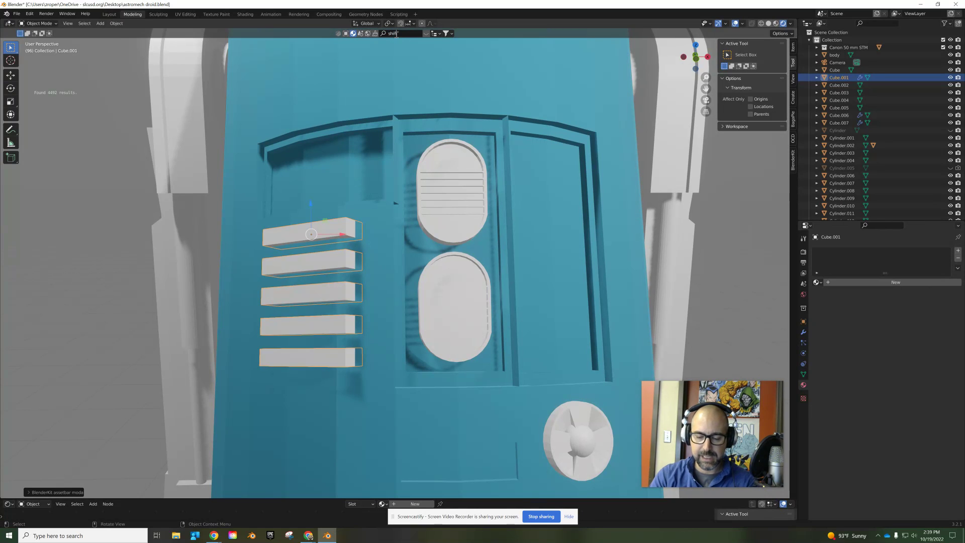
click(397, 34)
text(shiny metal)
key(Return)
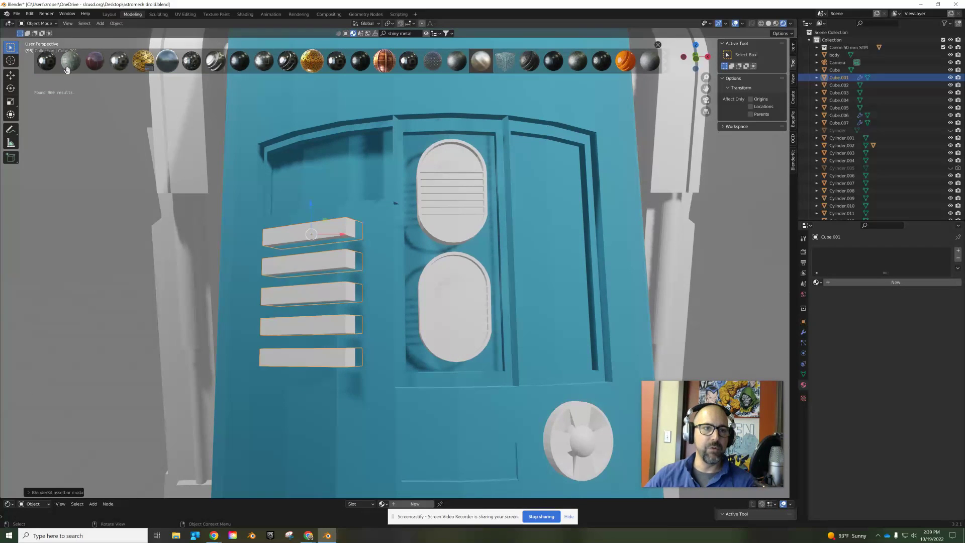
Step: Apply the plain silver "Metal" material from the search results to the five vent slats on the droid's front
mouse_move(113, 69)
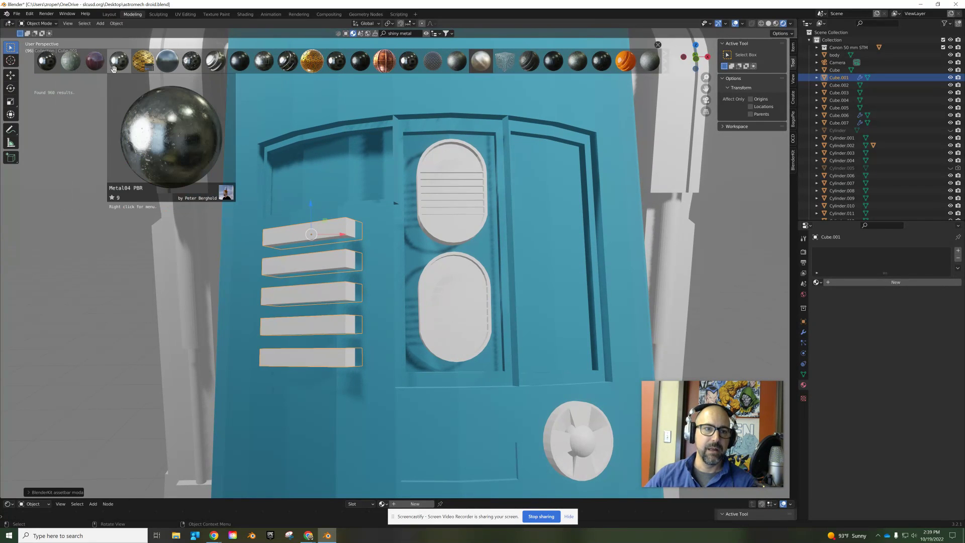
mouse_move(165, 68)
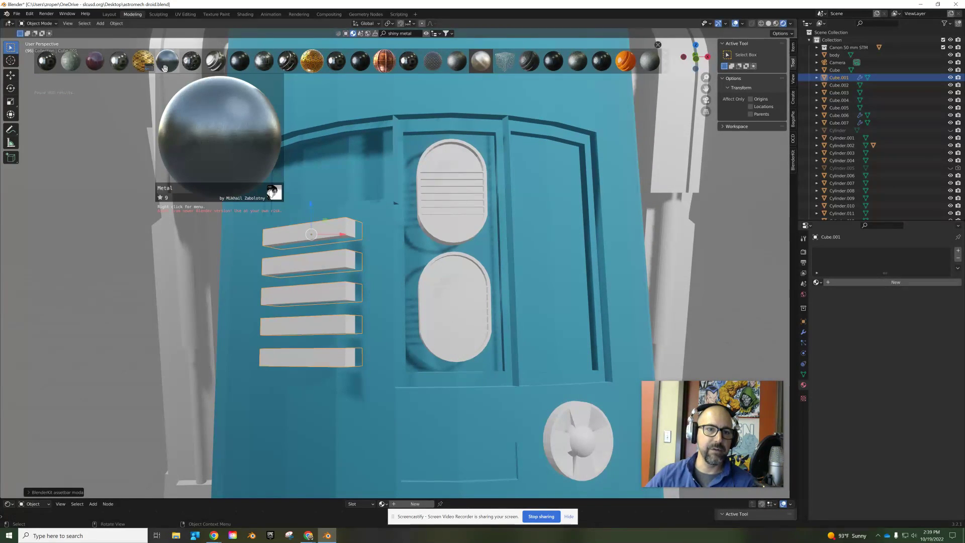
mouse_move(212, 68)
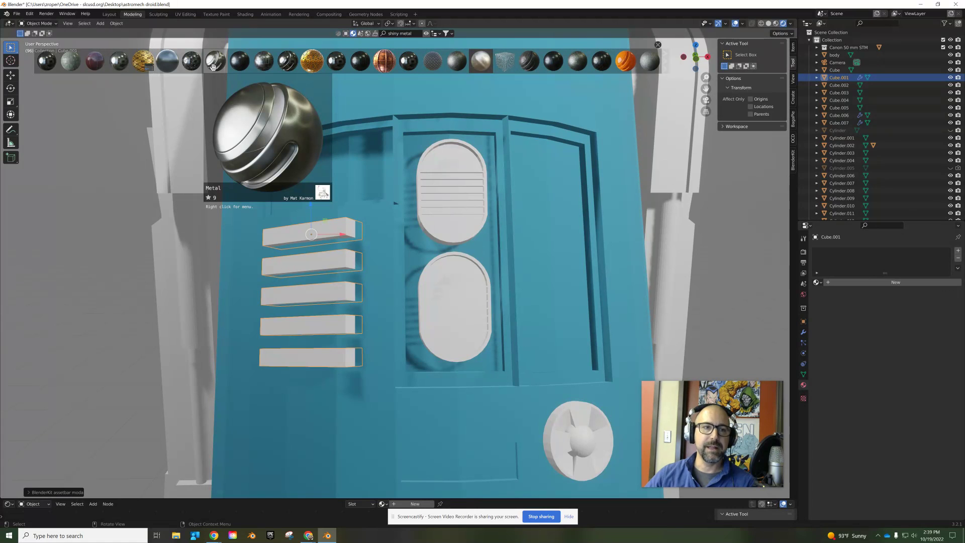
drag(213, 67, 283, 234)
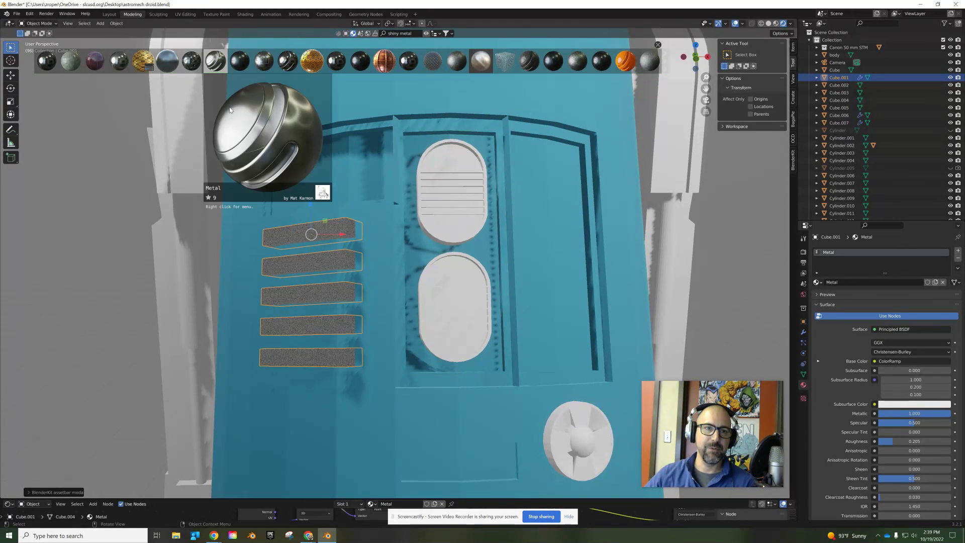
middle_drag(353, 273, 410, 224)
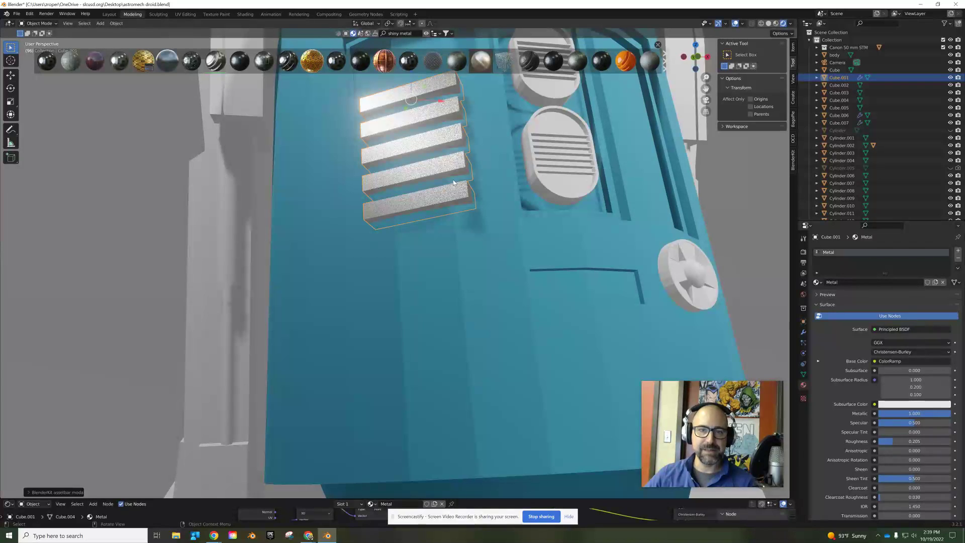
middle_drag(489, 168, 354, 177)
scroll(354, 178, up, 6)
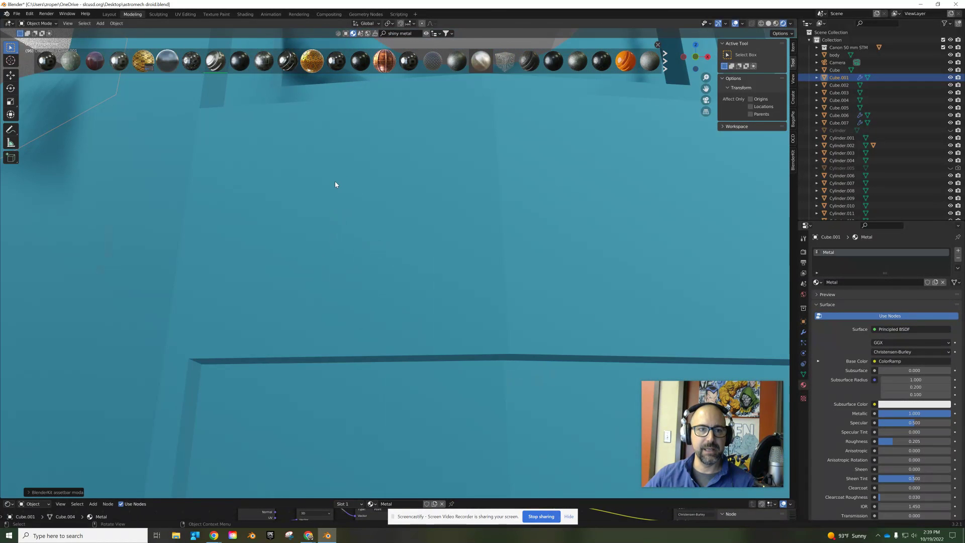
scroll(335, 181, down, 4)
key(KP_Decimal)
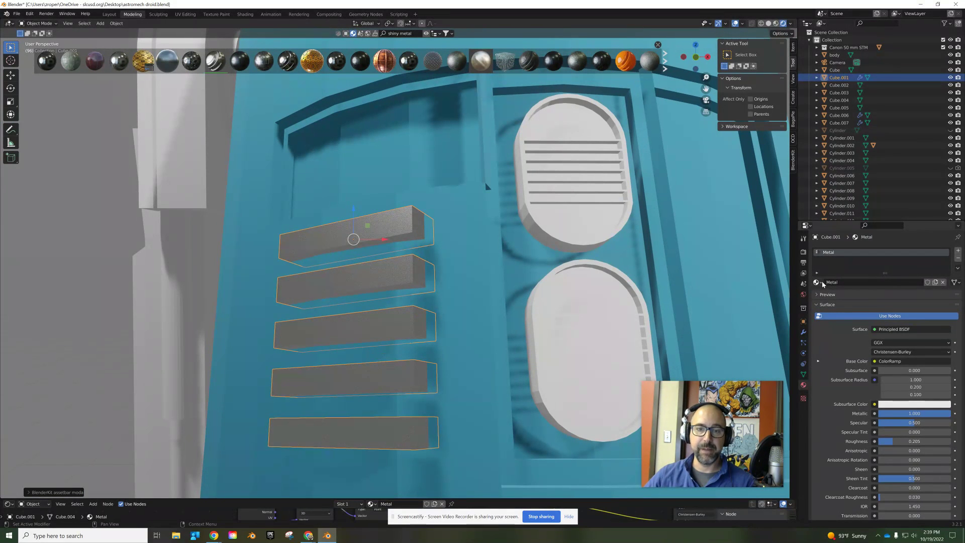
Step: Select the small sphere at the center of the round front vent and assign it the existing "Metal" material
scroll(505, 271, down, 4)
middle_drag(496, 272, 528, 269)
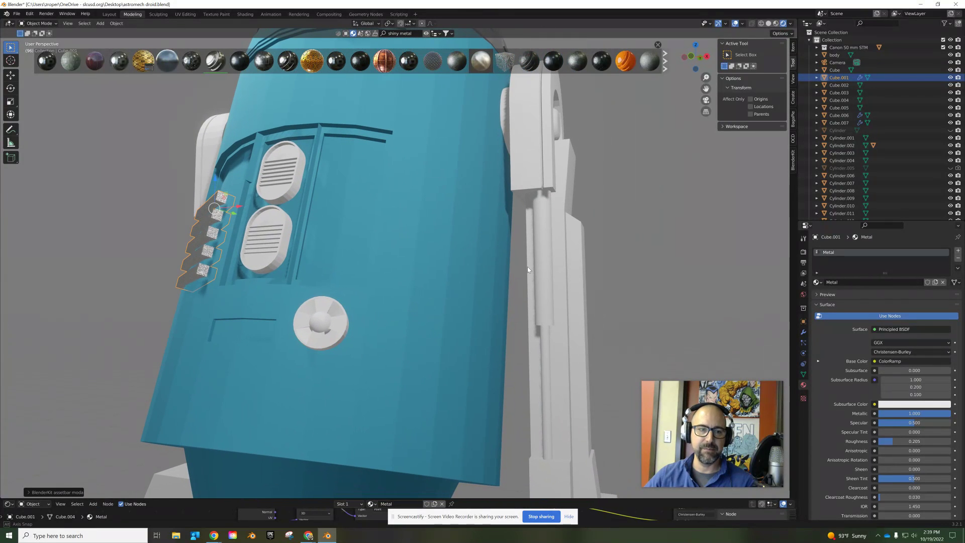
click(331, 324)
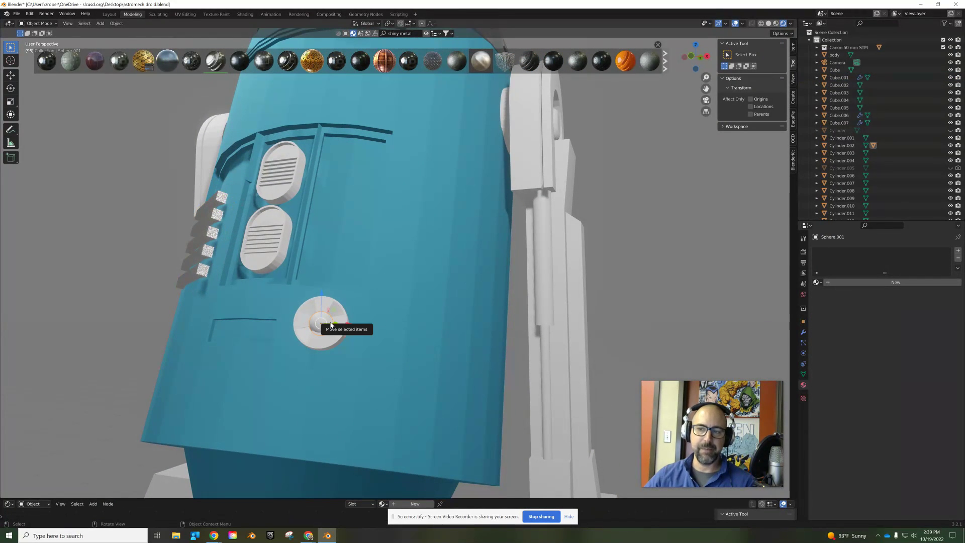
click(817, 282)
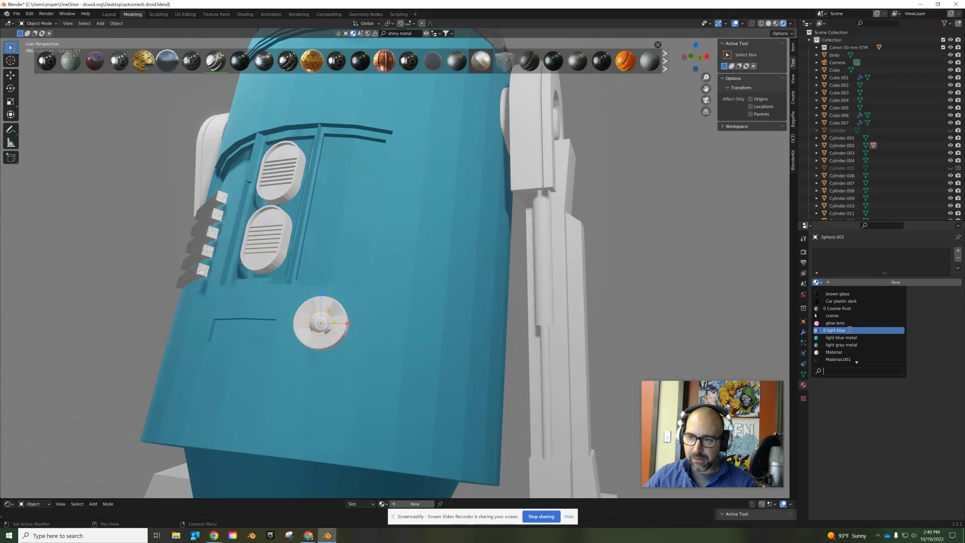
scroll(853, 322, down, 11)
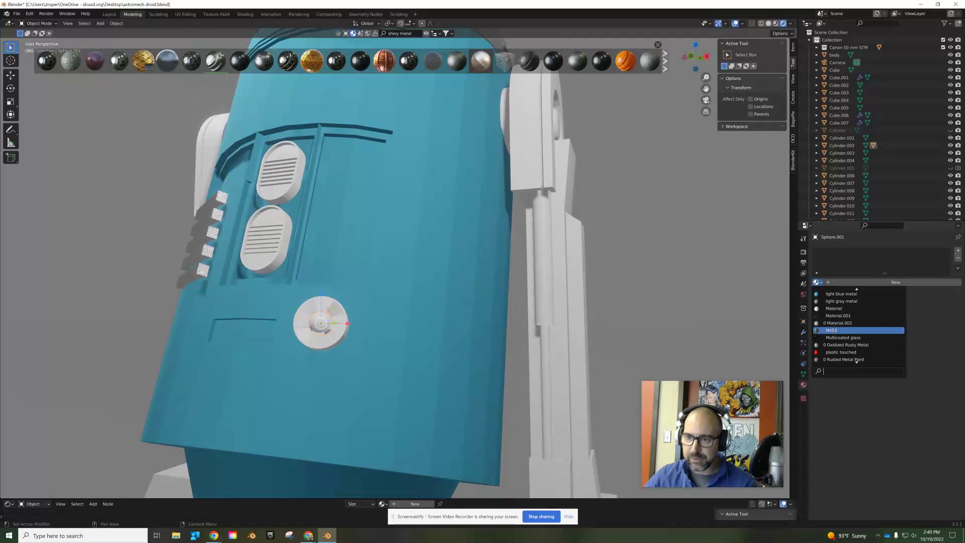
click(835, 330)
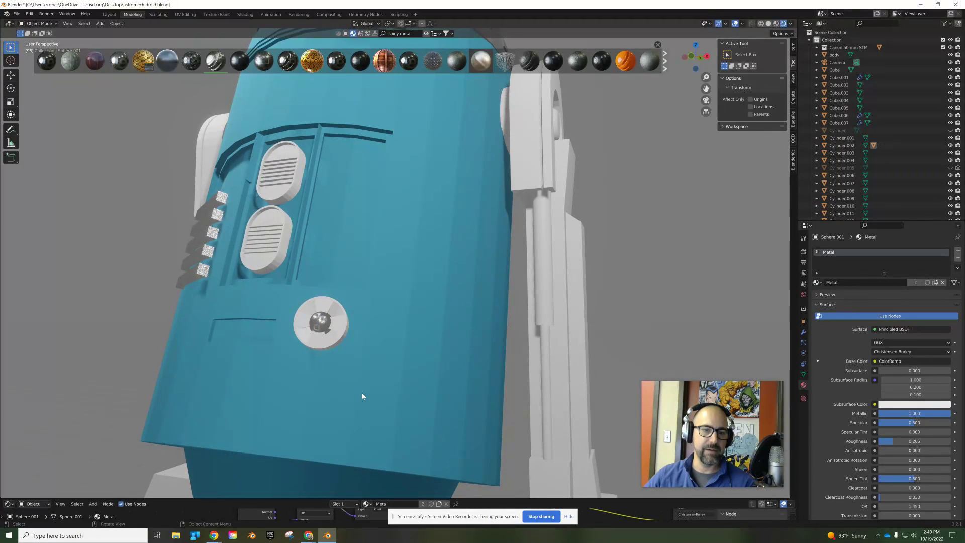
middle_drag(362, 392, 388, 387)
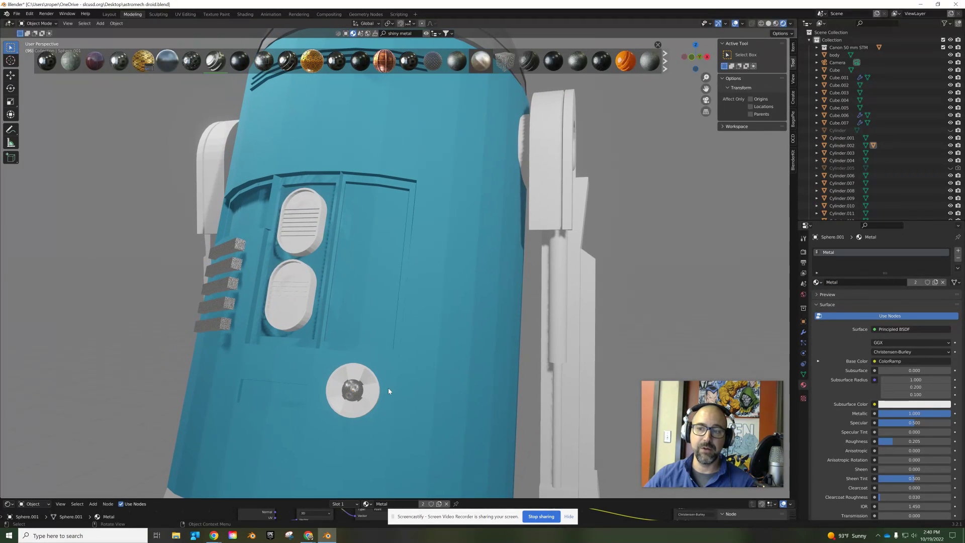
click(818, 282)
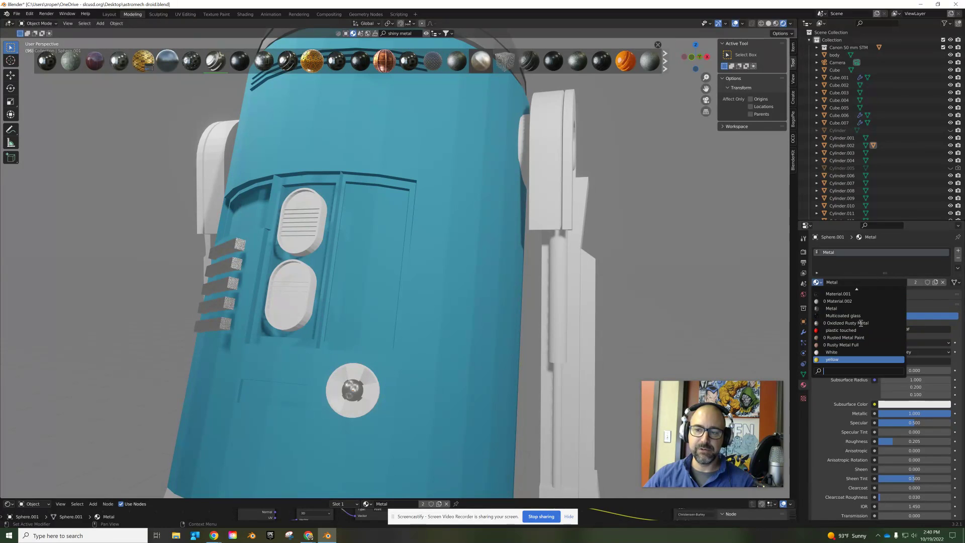
scroll(861, 326, up, 18)
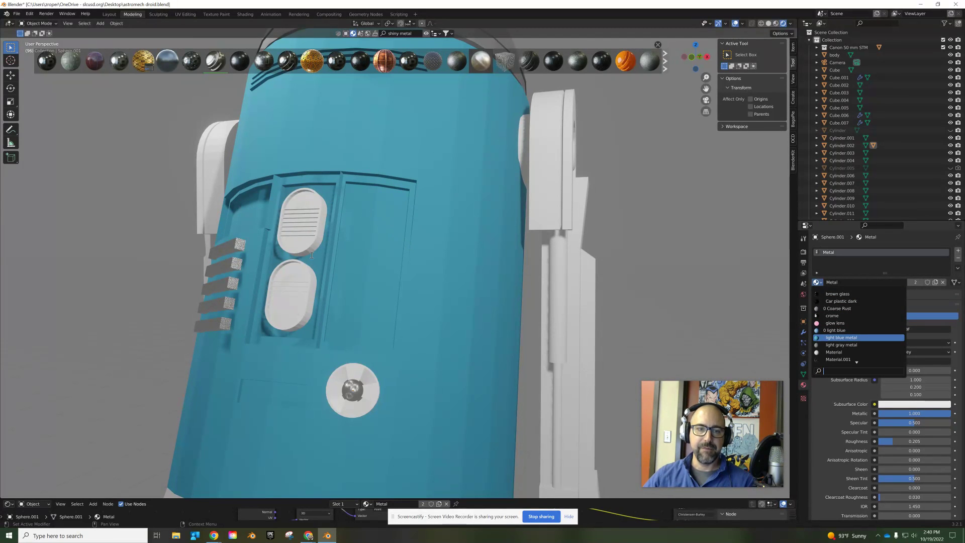
click(415, 255)
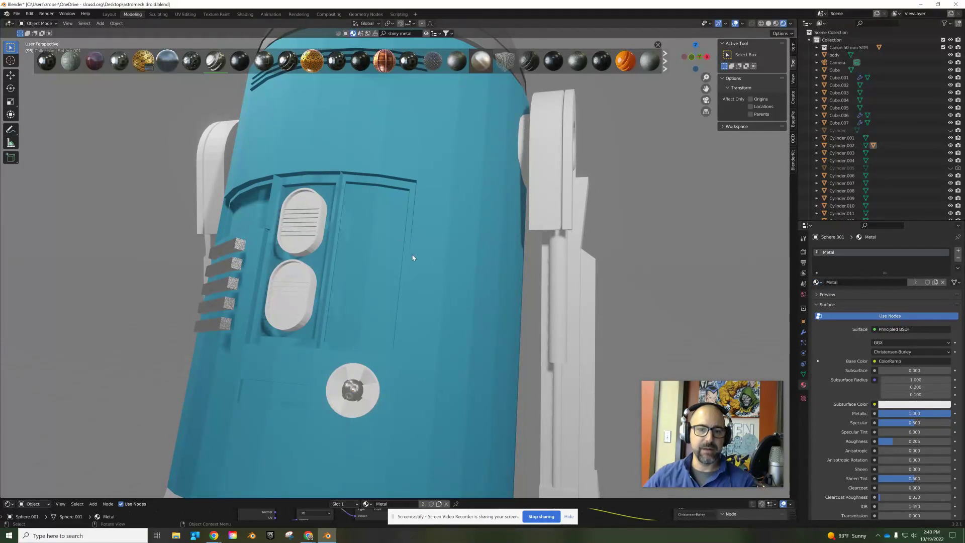
Step: Enter Edit Mode on the droid's body and select all faces inside the tall recessed panel beside the oval vents
drag(413, 256, 419, 254)
middle_drag(419, 256, 511, 247)
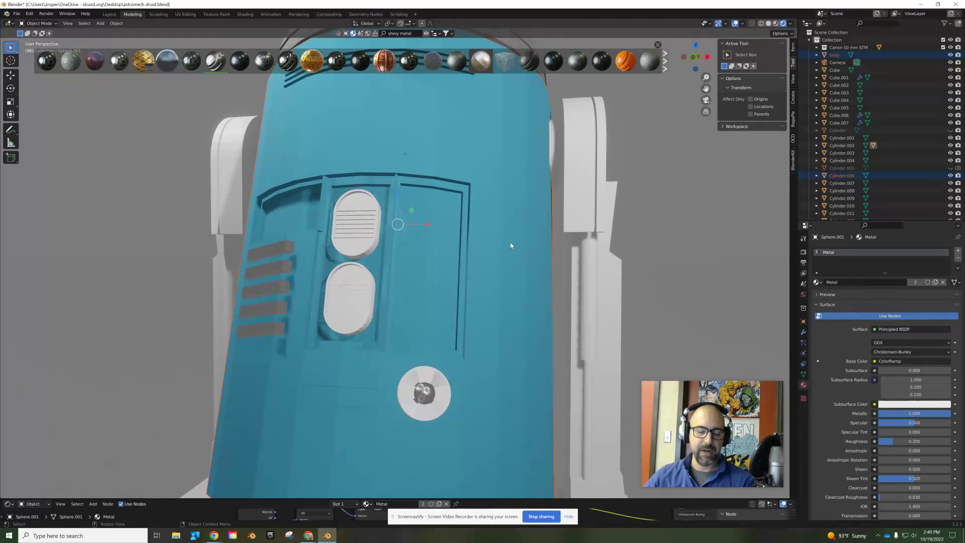
key(Tab)
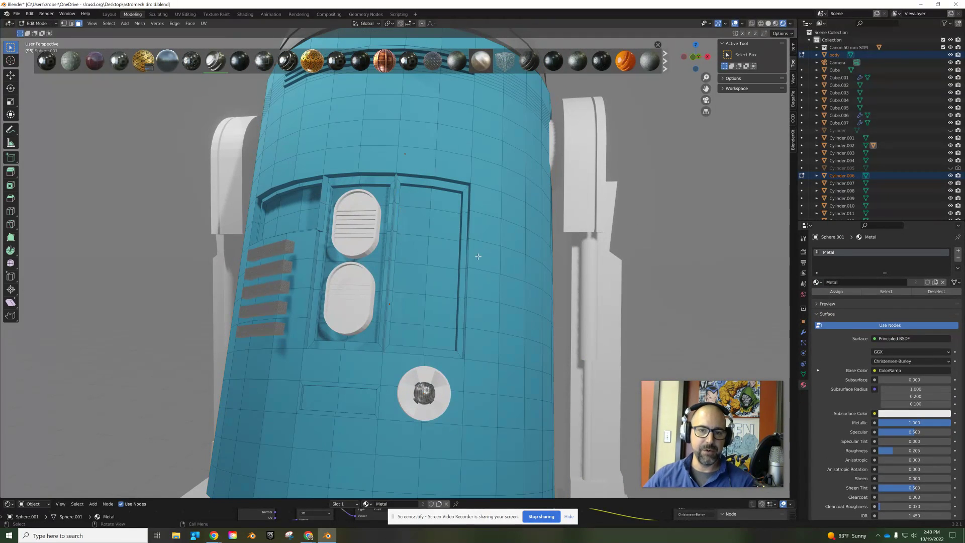
click(416, 203)
shift+click(442, 203)
shift+click(421, 216)
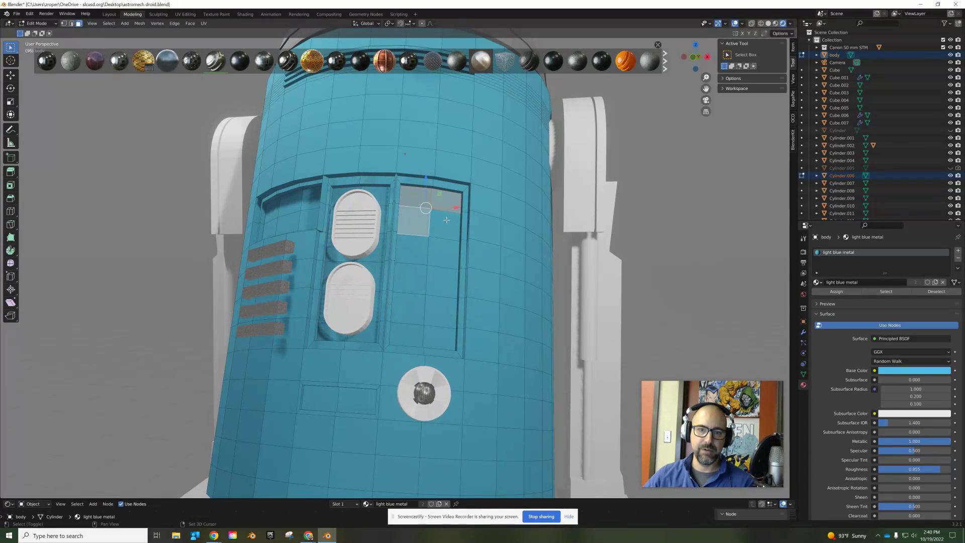
shift+click(445, 219)
shift+click(413, 254)
shift+click(443, 253)
shift+click(441, 283)
shift+click(409, 283)
shift+click(408, 310)
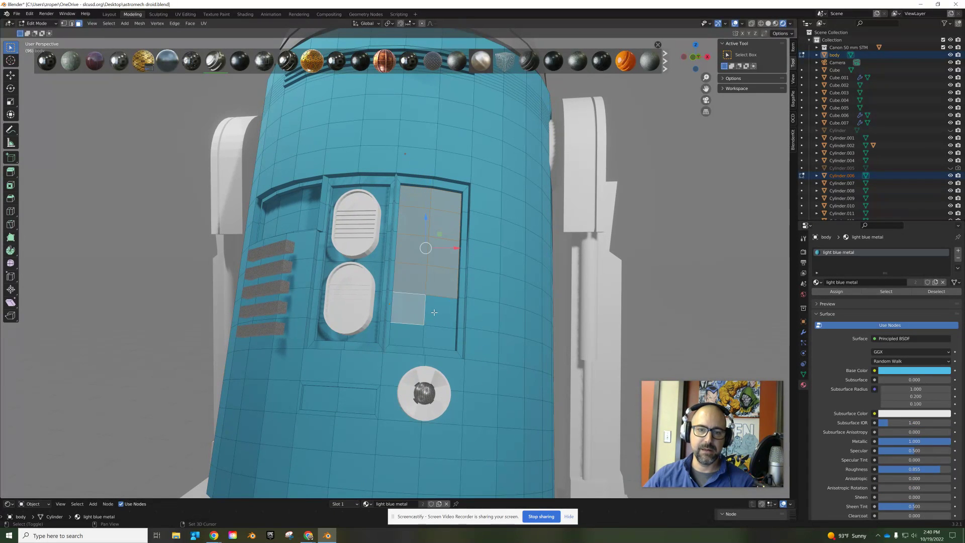
shift+click(440, 311)
shift+click(439, 337)
shift+click(406, 335)
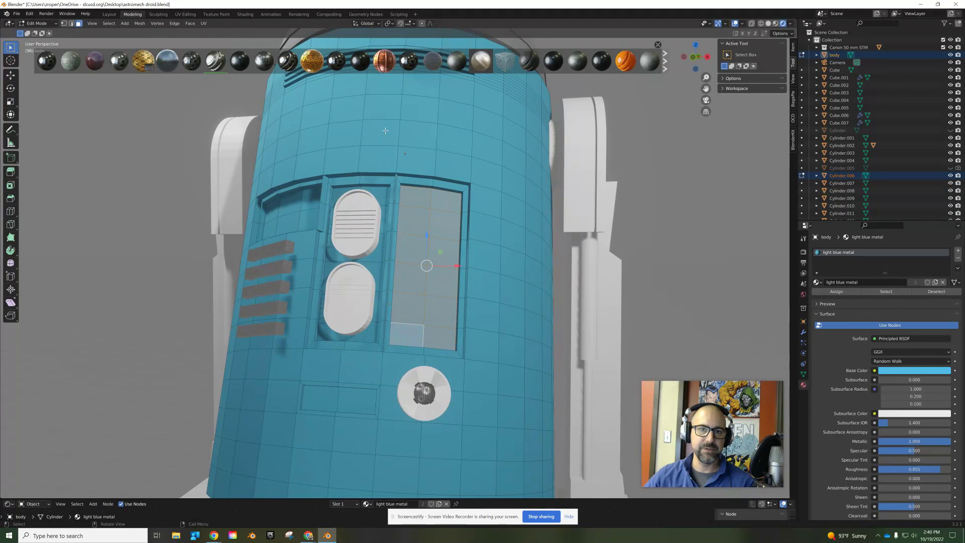
Step: Return to Object Mode, search the BlenderKit materials for "painted metal" and preview some of the results
click(657, 45)
scroll(486, 105, up, 2)
scroll(486, 106, down, 4)
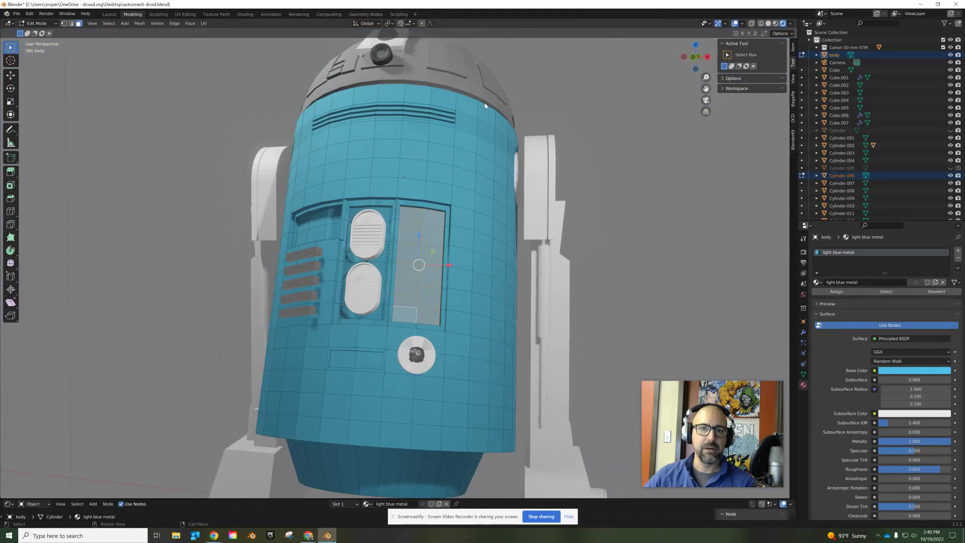
scroll(486, 110, up, 2)
key(Tab)
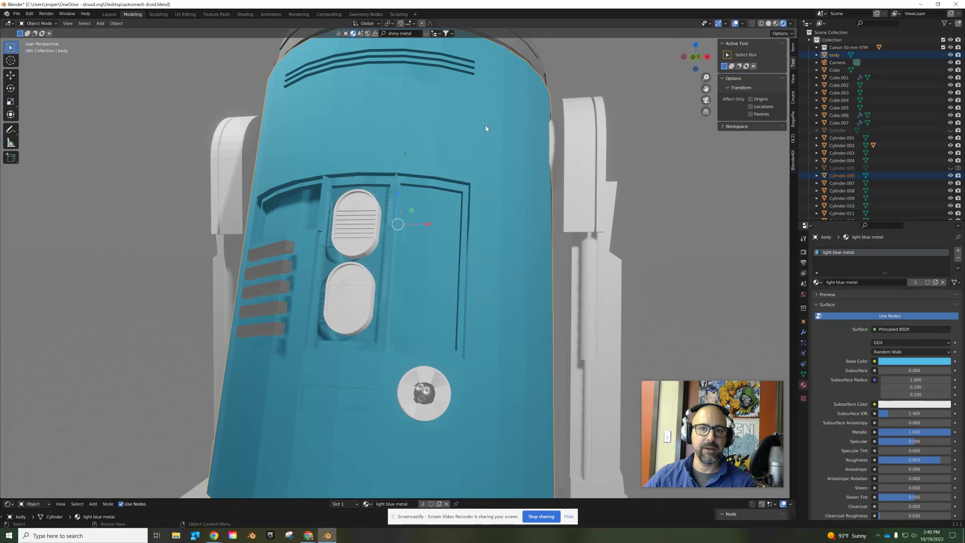
click(412, 34)
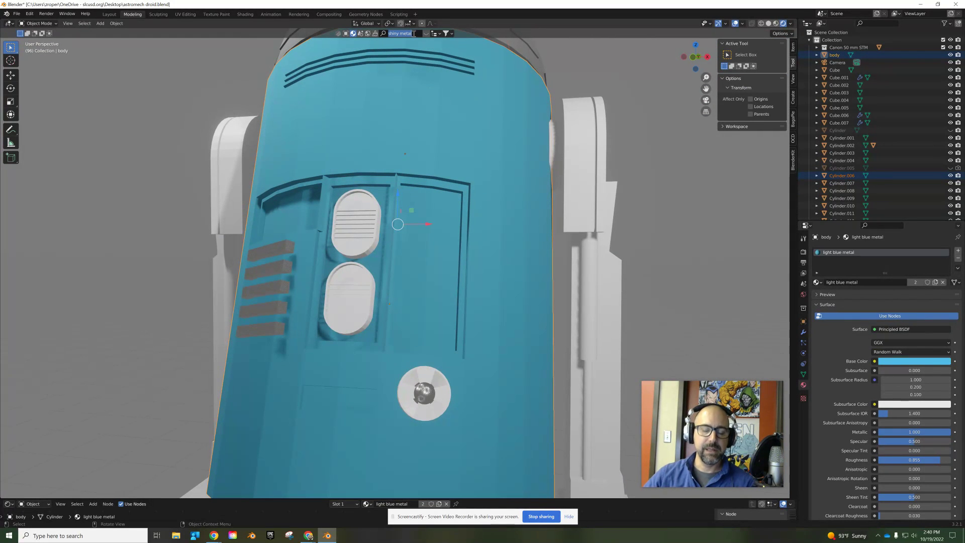
text(painted metal)
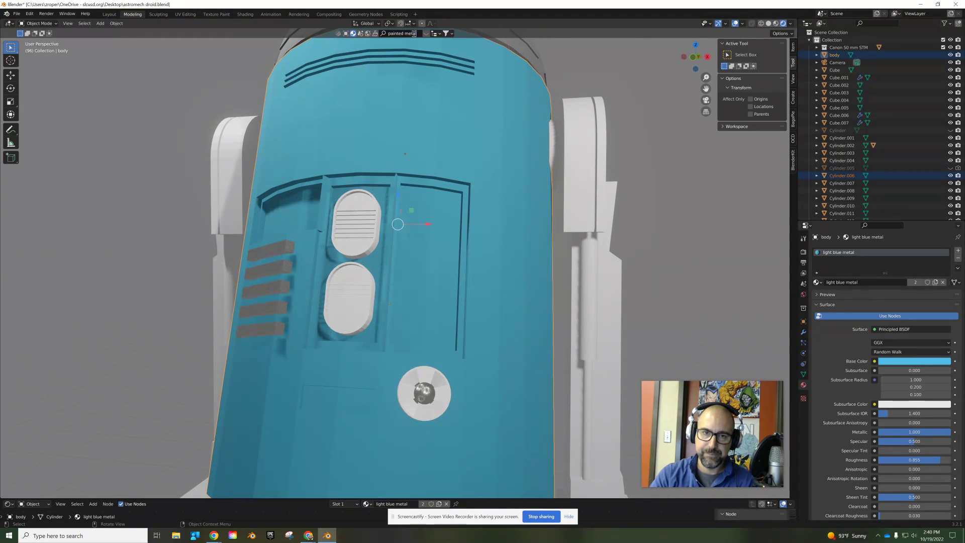
key(Return)
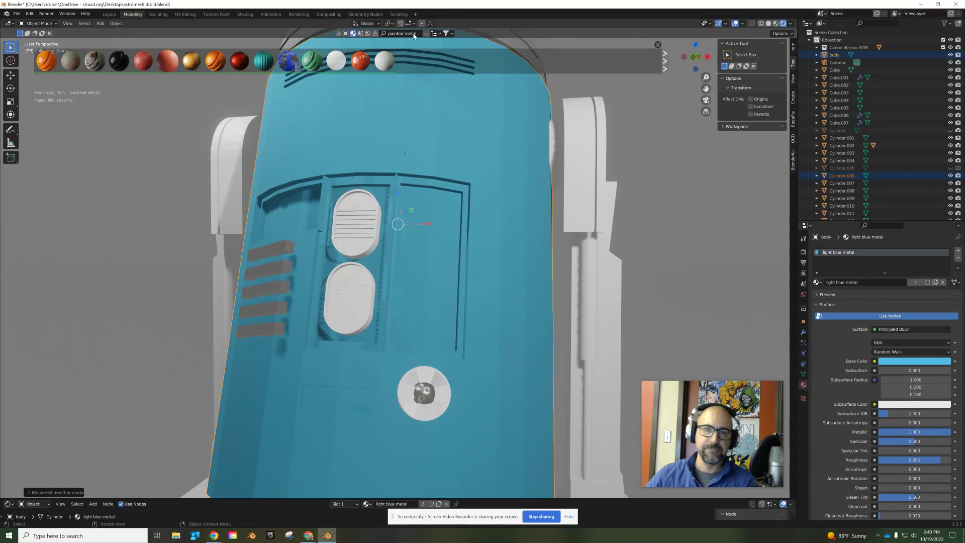
mouse_move(286, 66)
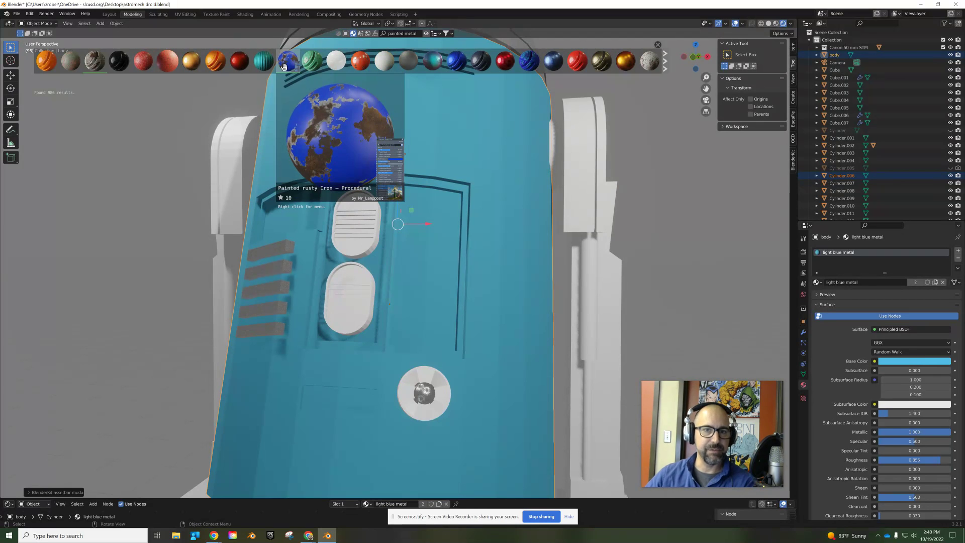
mouse_move(362, 64)
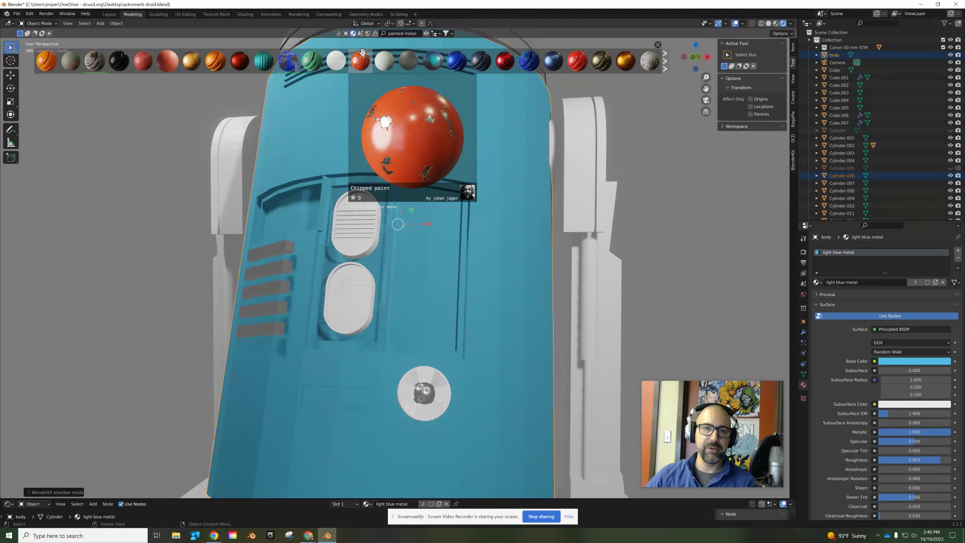
Step: Enter Edit Mode on the droid's body and select every face of the tall recessed panel beside the oval vents
click(438, 211)
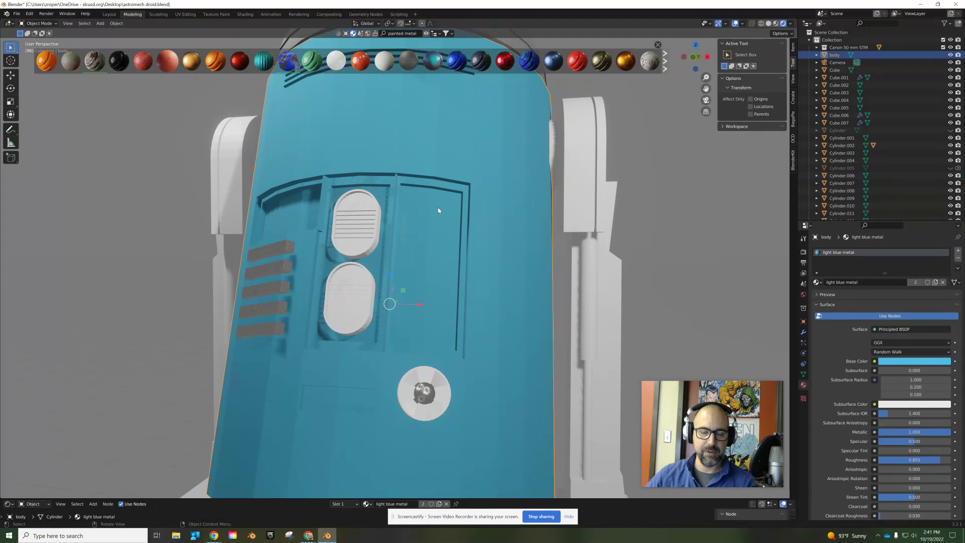
key(Tab)
click(449, 220)
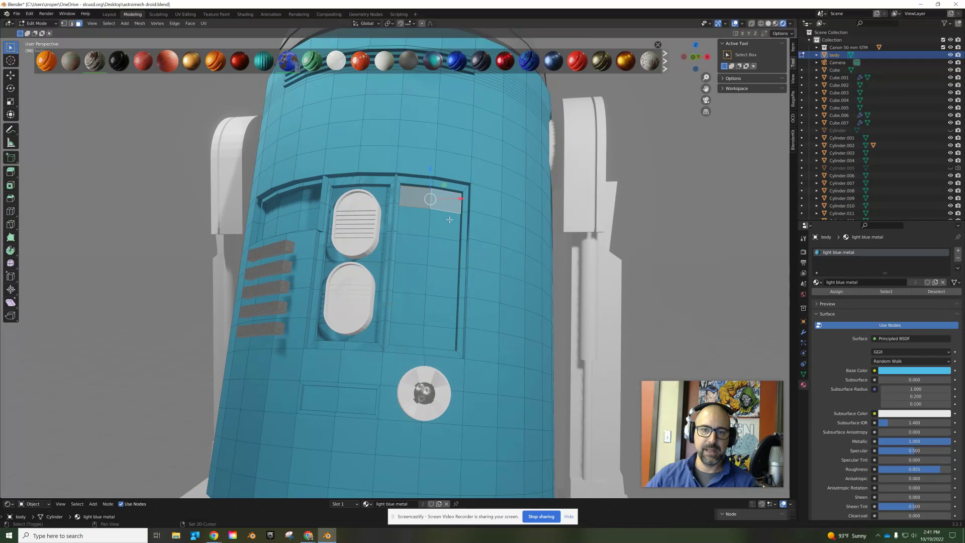
shift+click(449, 220)
shift+click(433, 225)
shift+click(418, 224)
shift+click(441, 225)
shift+click(441, 249)
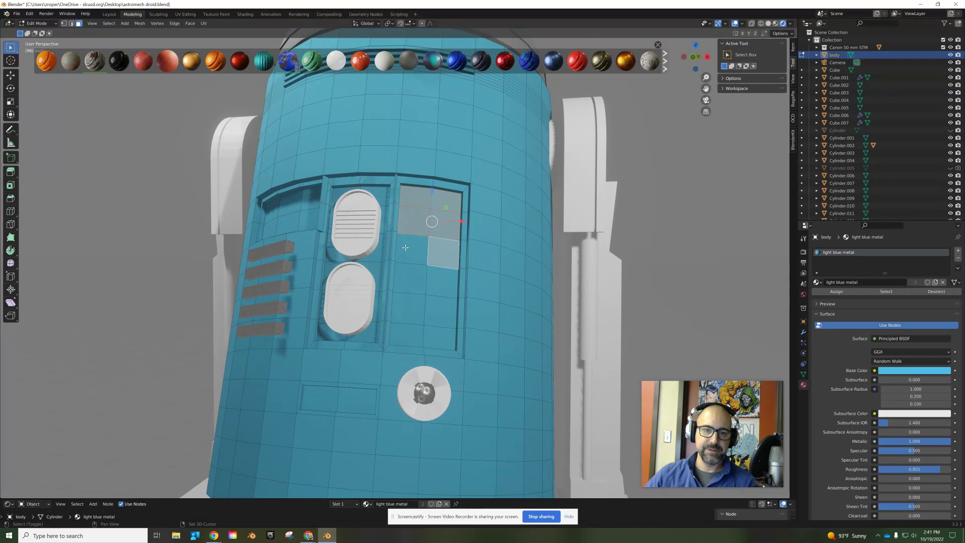
shift+click(410, 250)
shift+click(409, 280)
shift+click(441, 280)
shift+click(440, 309)
shift+click(408, 309)
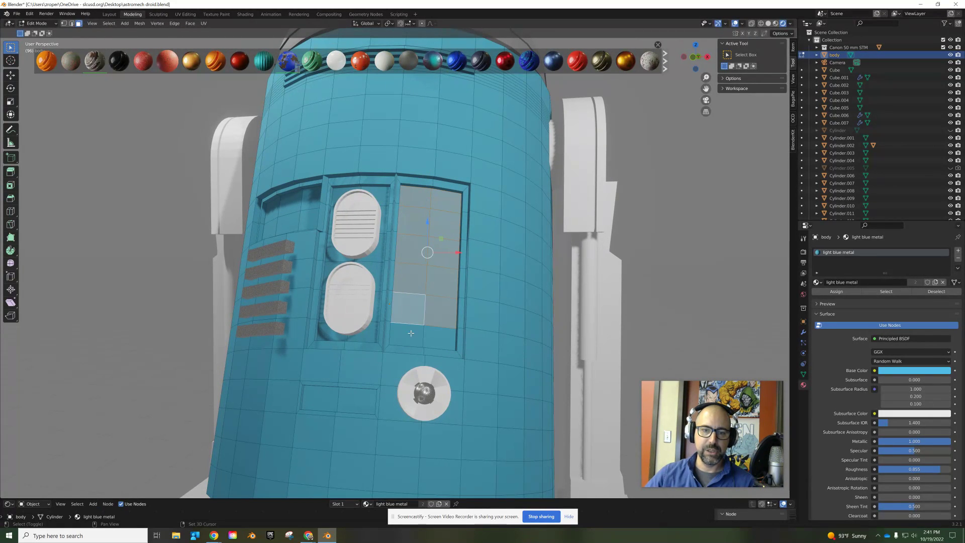
shift+click(410, 333)
shift+click(444, 335)
Step: Apply the red "Chipped paint" material from the BlenderKit results to the droid's body
mouse_move(362, 64)
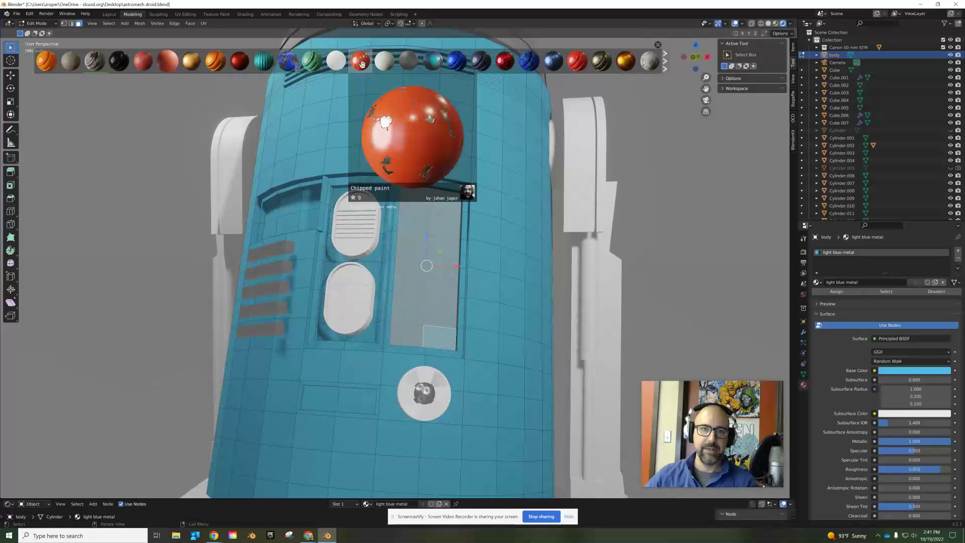
drag(361, 64, 415, 213)
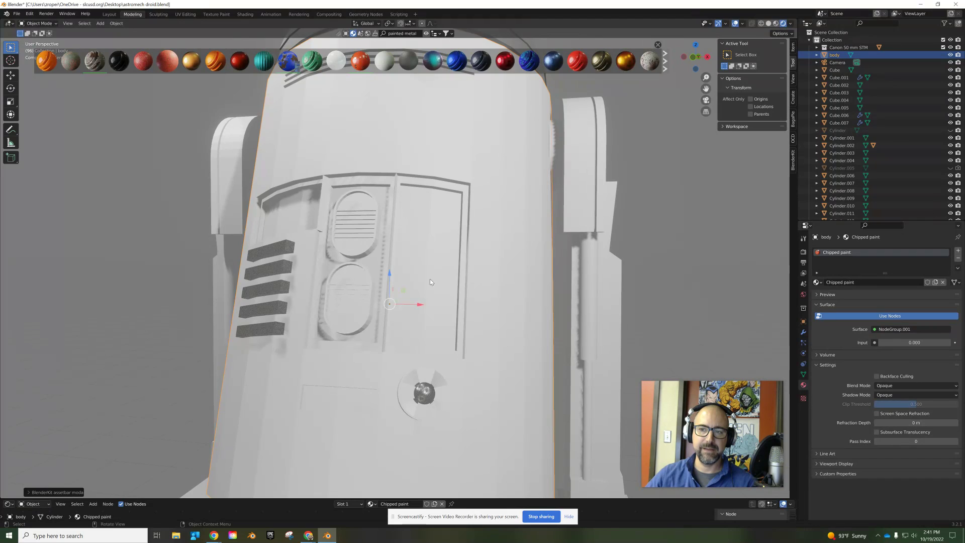
middle_drag(457, 285, 458, 287)
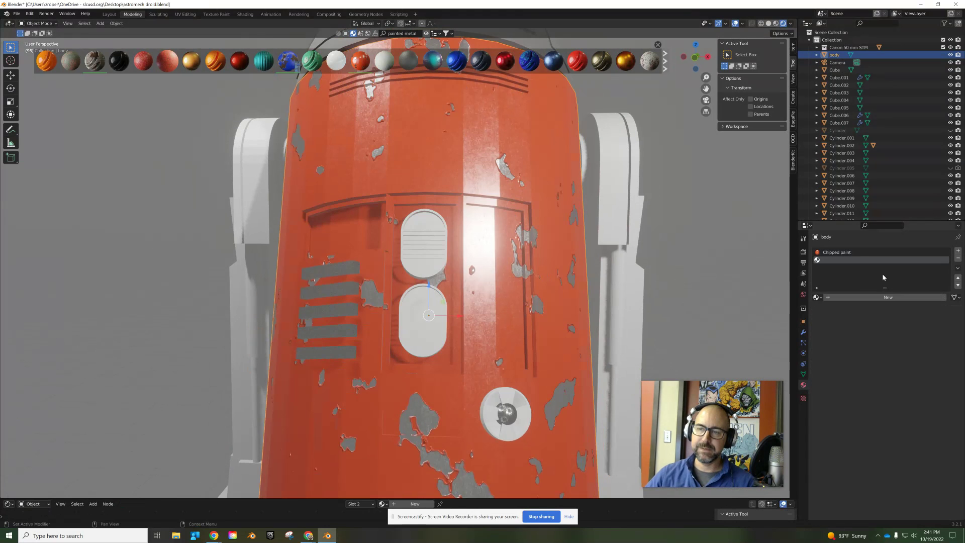
Step: Add the existing "light blue metal" material in a second slot on the body and assign it to all of the body's faces
click(816, 297)
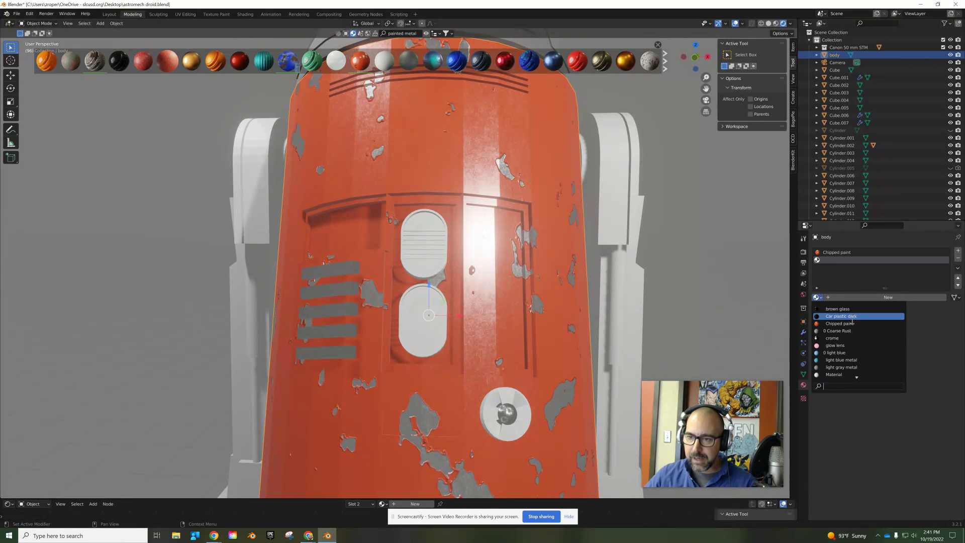
click(841, 359)
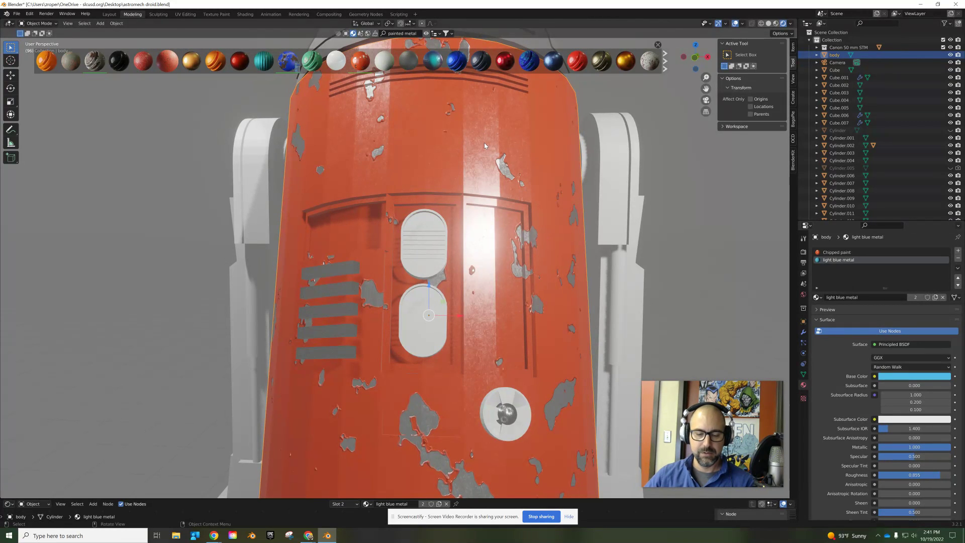
key(Tab)
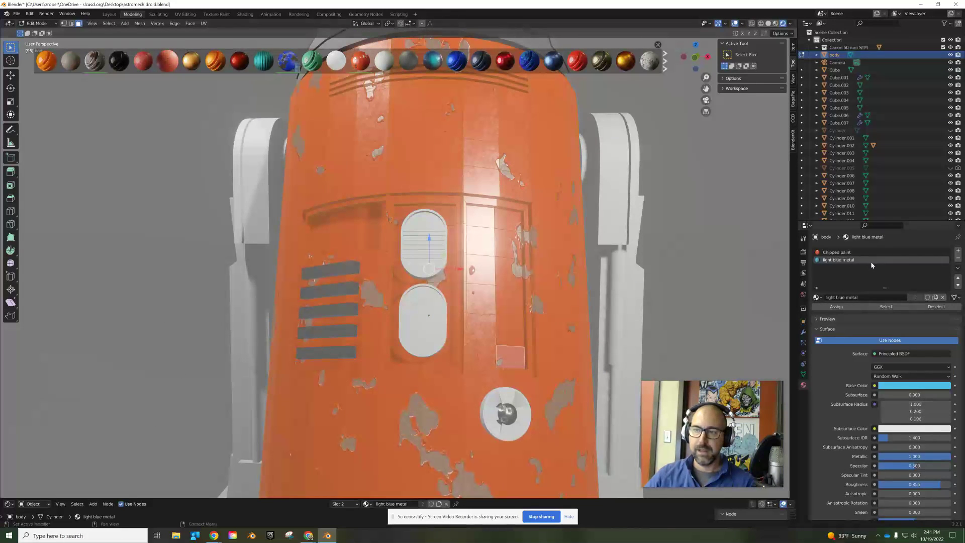
click(837, 306)
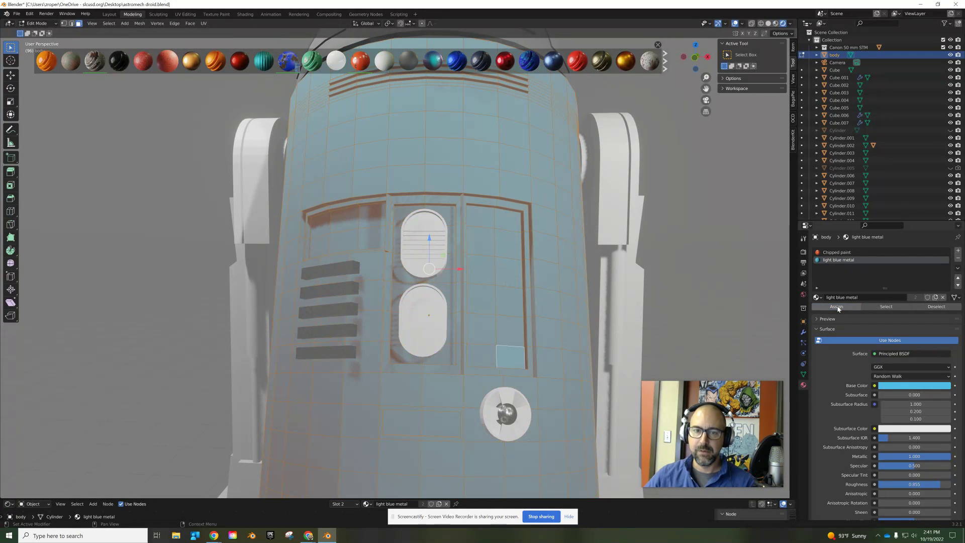
Step: Assign "Chipped paint" to only the faces inside the tall recessed panel beside the oval vents, and return to Object Mode
click(481, 217)
shift+click(507, 221)
shift+click(507, 243)
shift+click(479, 244)
shift+click(480, 270)
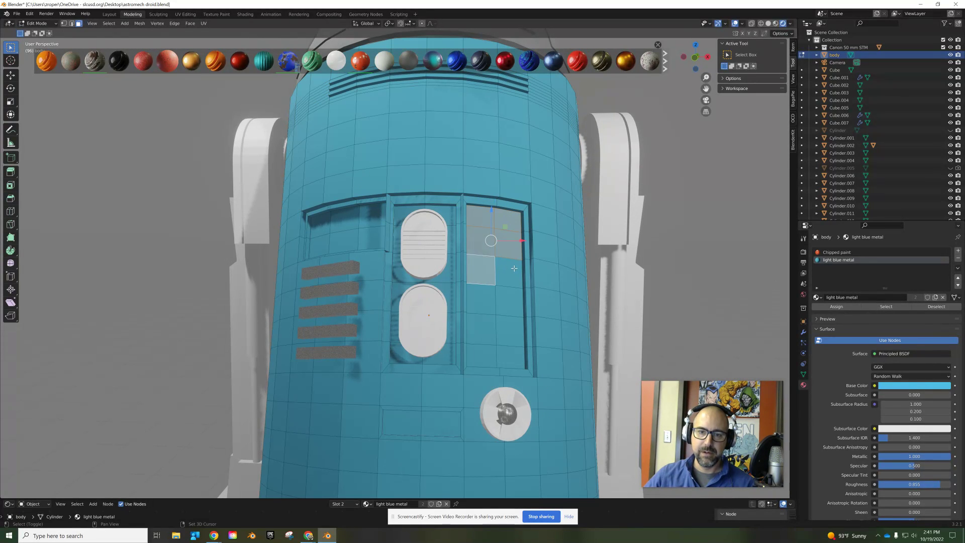
shift+click(508, 270)
shift+click(508, 301)
shift+click(481, 300)
shift+click(481, 330)
shift+click(509, 330)
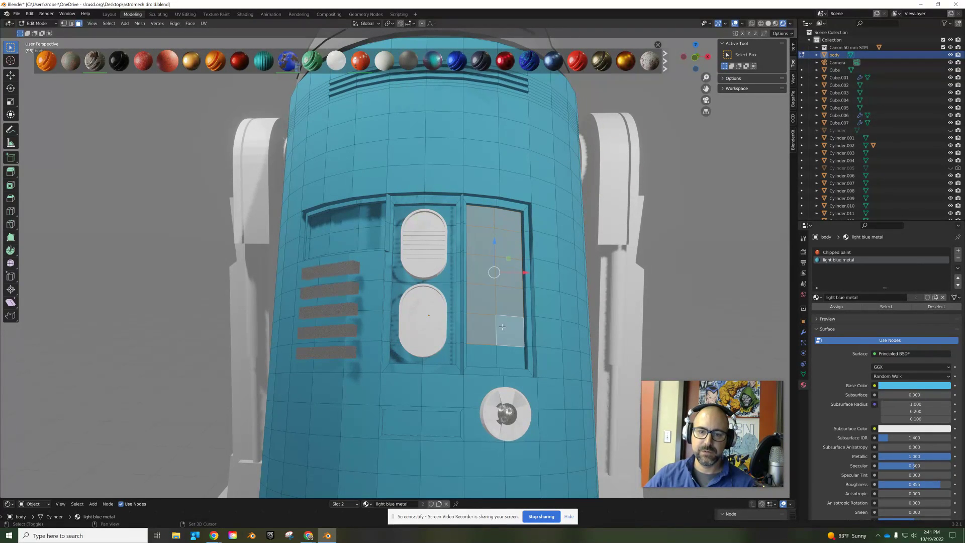
shift+click(510, 356)
shift+click(495, 353)
click(837, 252)
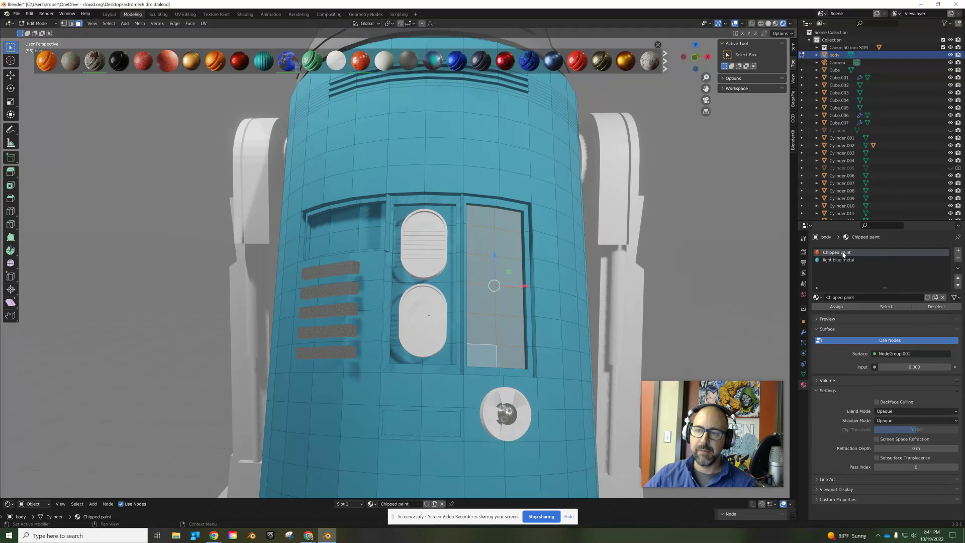
click(836, 307)
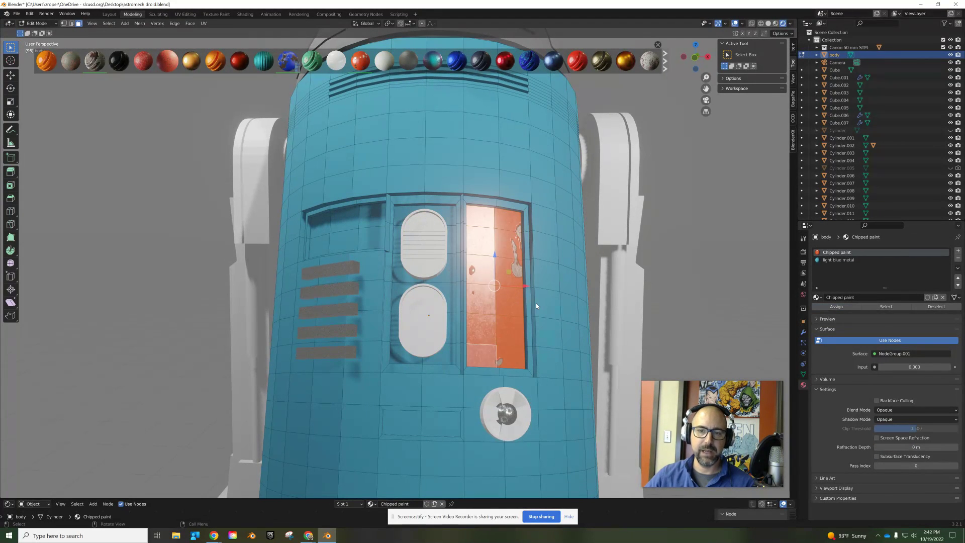
key(Tab)
Step: Set the scene's render engine to Cycles
middle_drag(536, 306, 721, 261)
scroll(663, 263, down, 4)
middle_drag(613, 261, 439, 272)
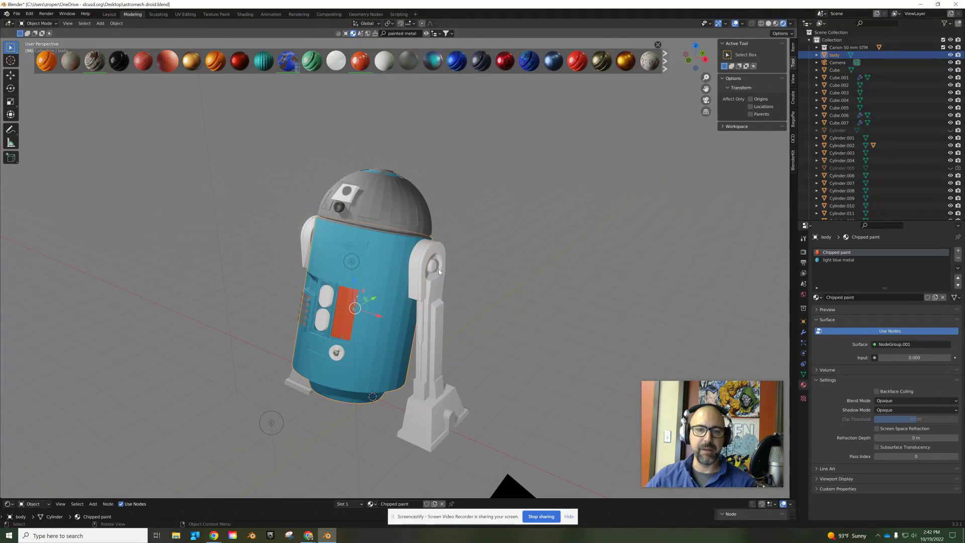
middle_drag(382, 247, 543, 259)
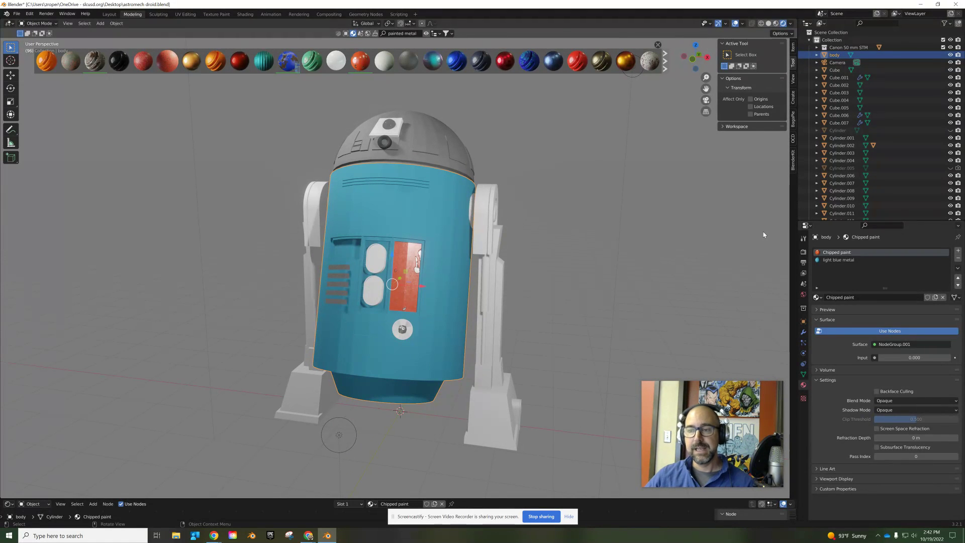
click(803, 253)
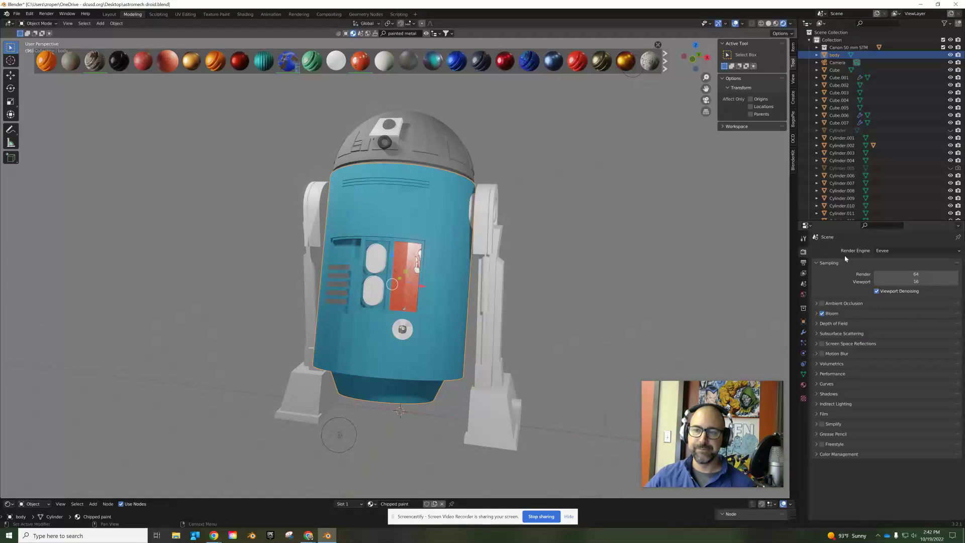
mouse_move(534, 273)
middle_down()
mouse_move(482, 274)
mouse_move(541, 273)
middle_up()
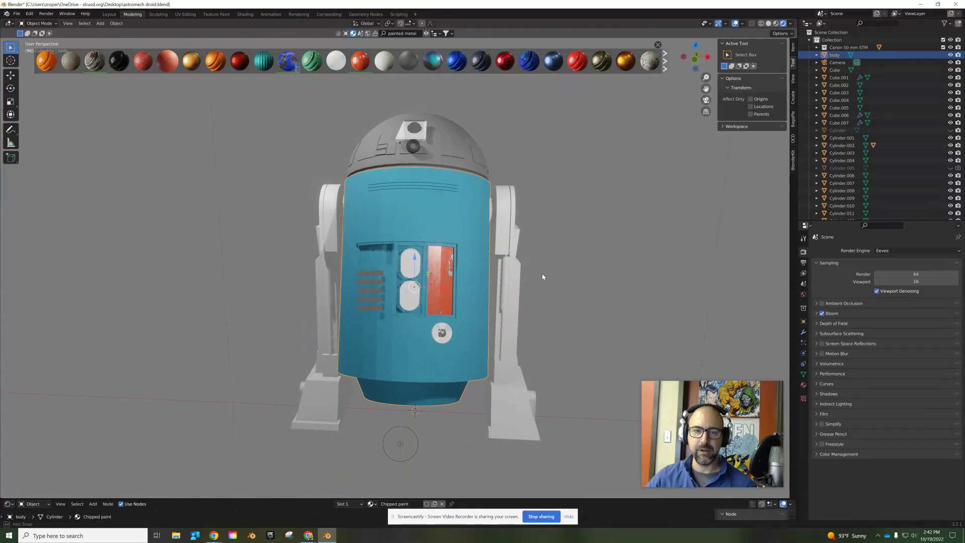
click(894, 250)
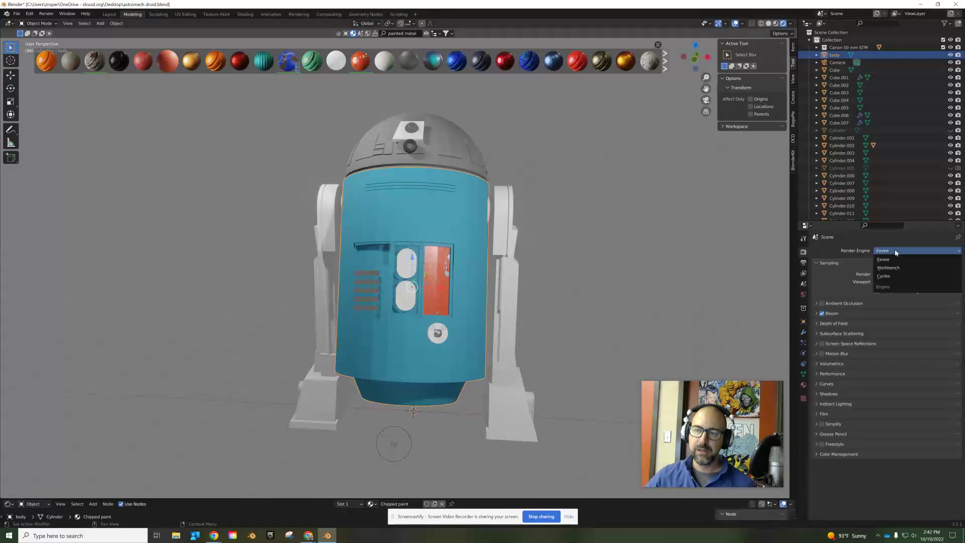
click(890, 277)
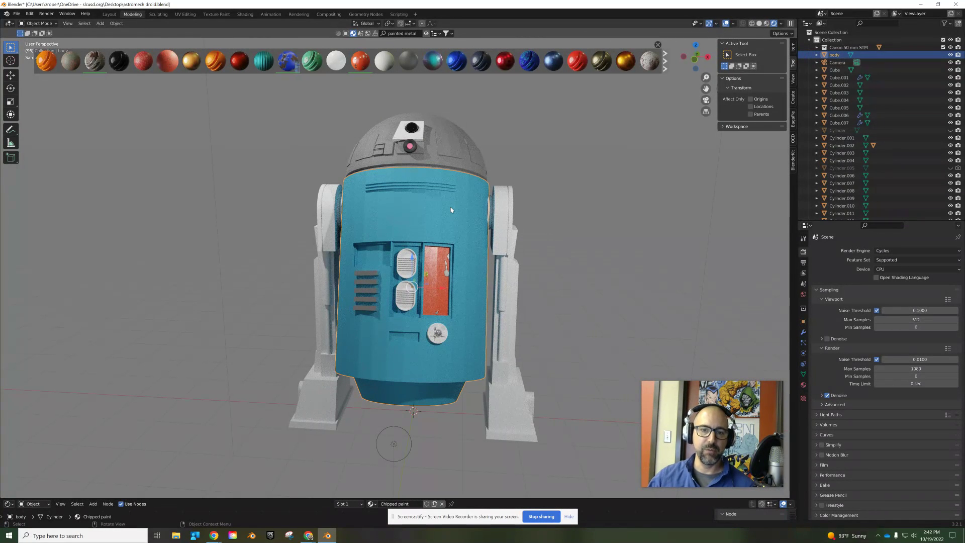
Step: Examine the chipped-paint panel and vents up close in the Cycles viewport, and check the whole droid from several angles
scroll(456, 295, up, 5)
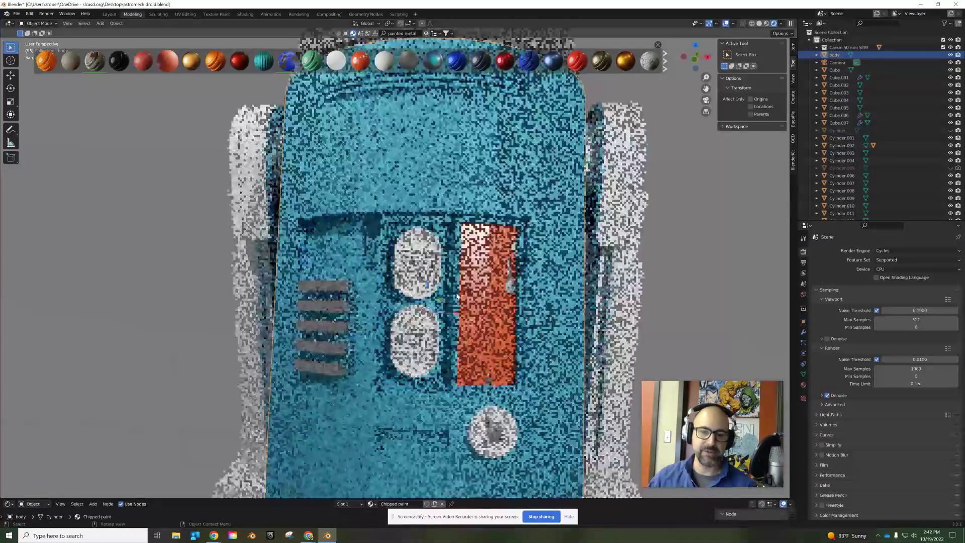
middle_drag(534, 312, 497, 295)
scroll(445, 218, up, 5)
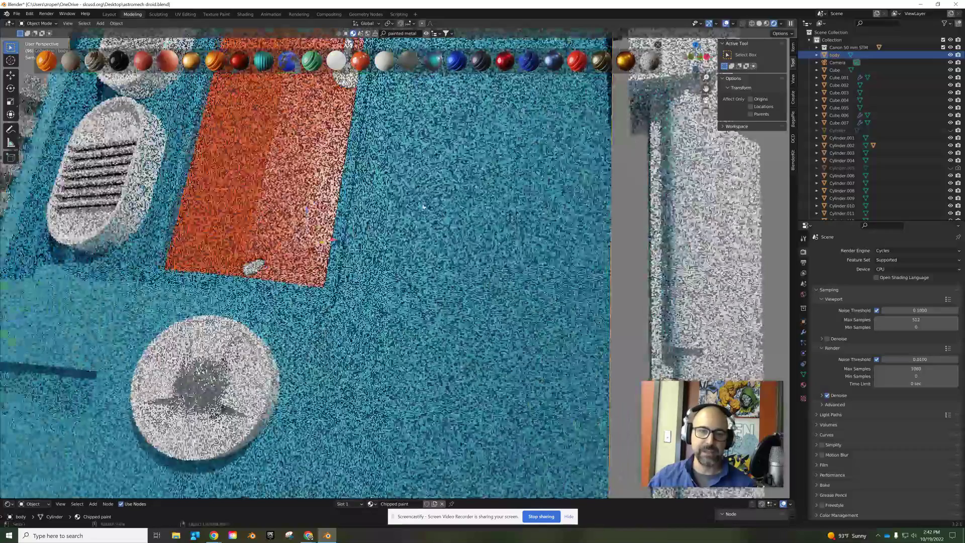
middle_drag(357, 172, 371, 186)
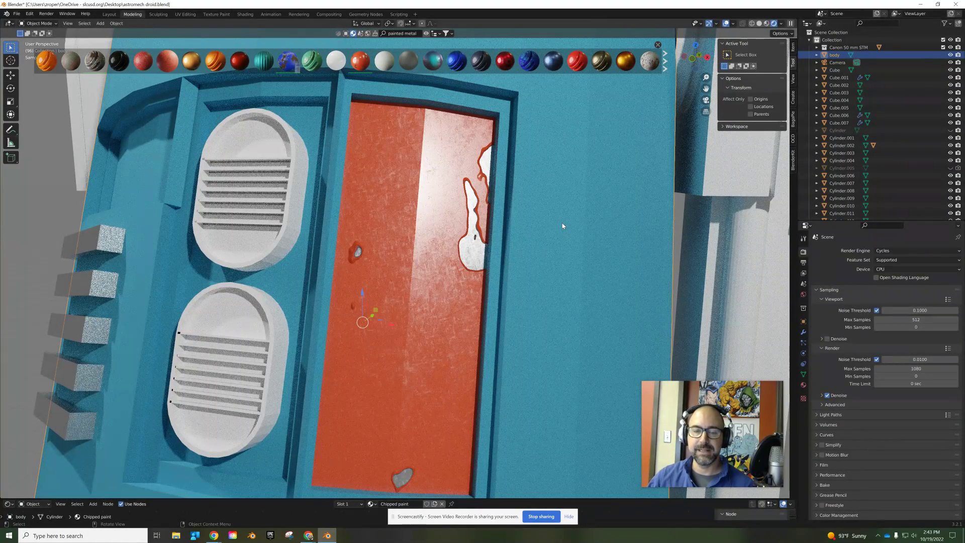
scroll(562, 226, down, 10)
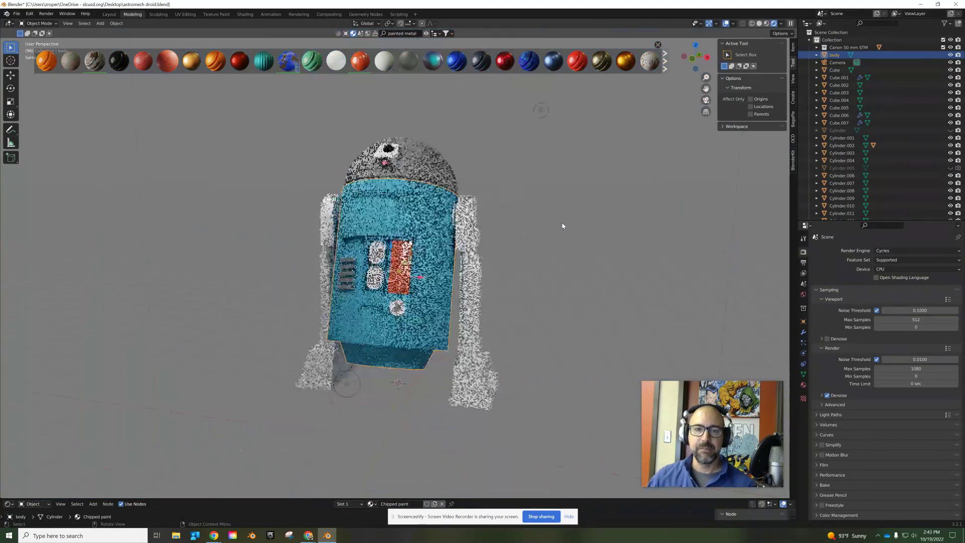
scroll(589, 237, up, 2)
middle_drag(589, 237, 525, 237)
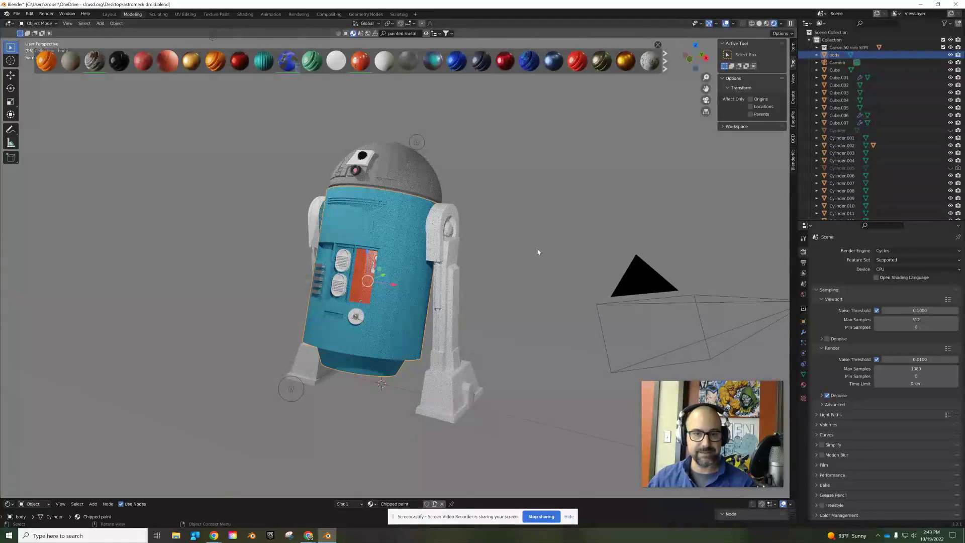
scroll(485, 266, up, 2)
middle_drag(483, 263, 495, 269)
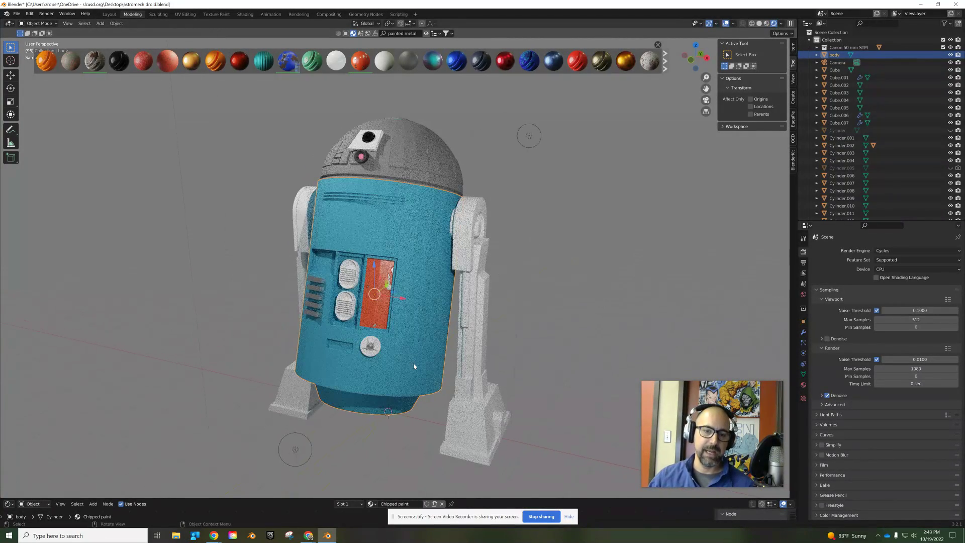